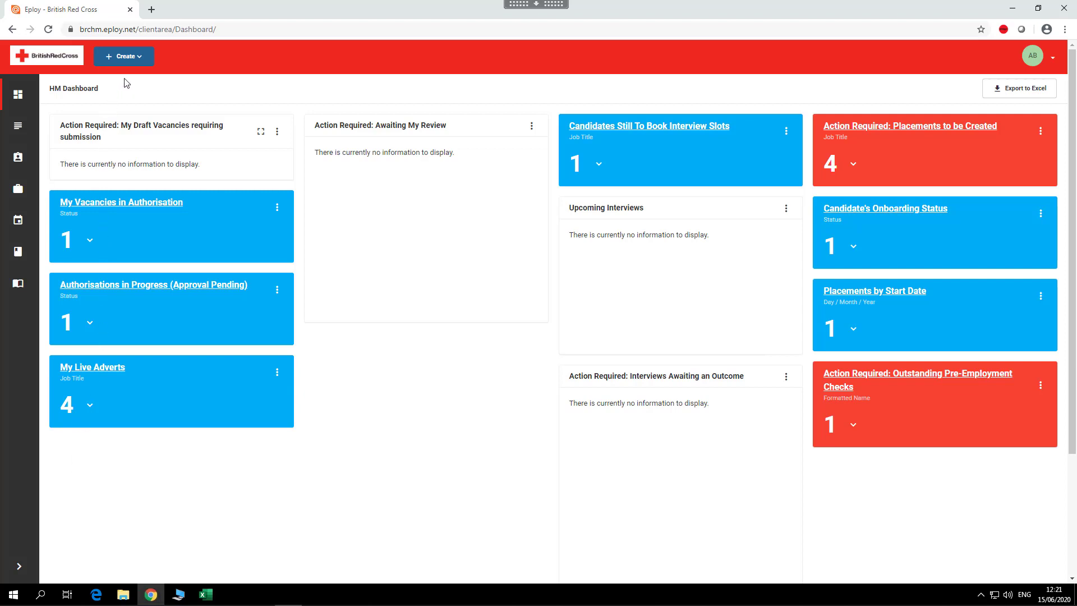
# Start a vacancy for approval loaded from a template and set its cost centre to 70033 IL Operations - Scotland 2 [1079].
pyautogui.click(133, 58)
pyautogui.click(133, 58)
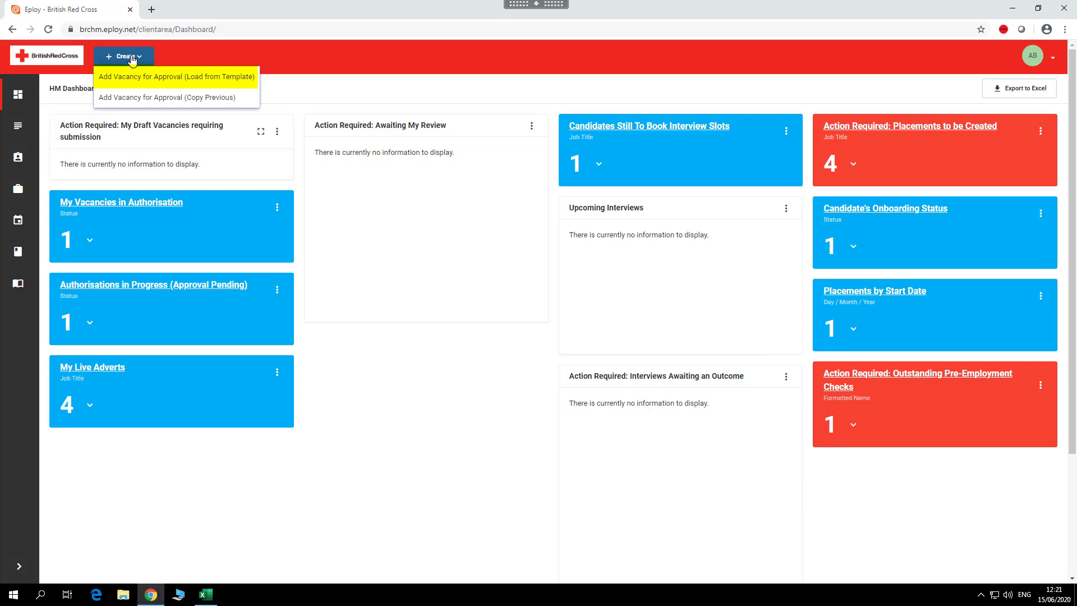
pyautogui.click(145, 77)
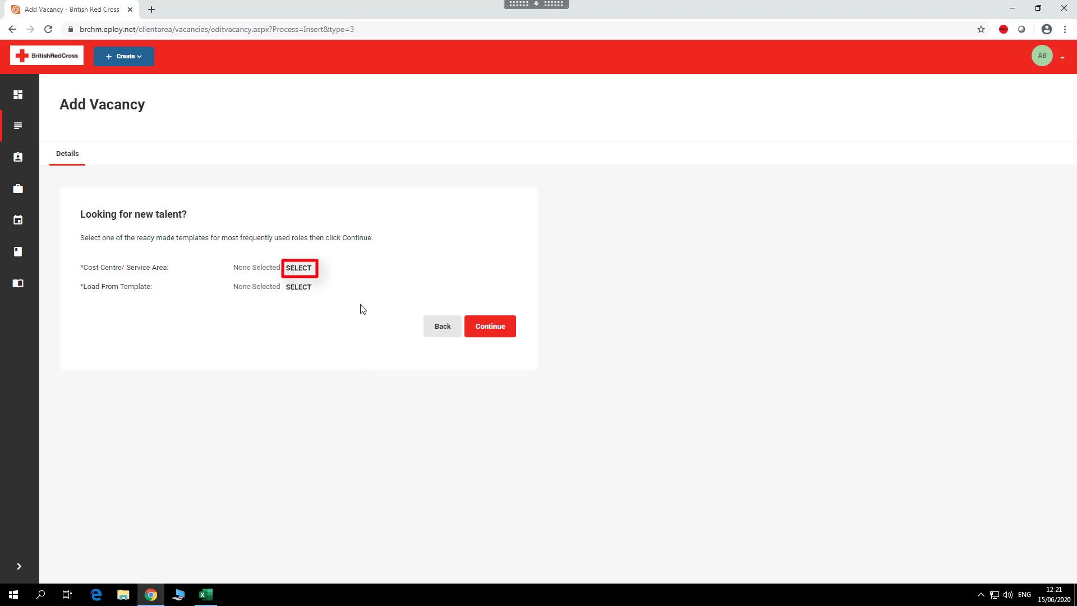
pyautogui.click(302, 269)
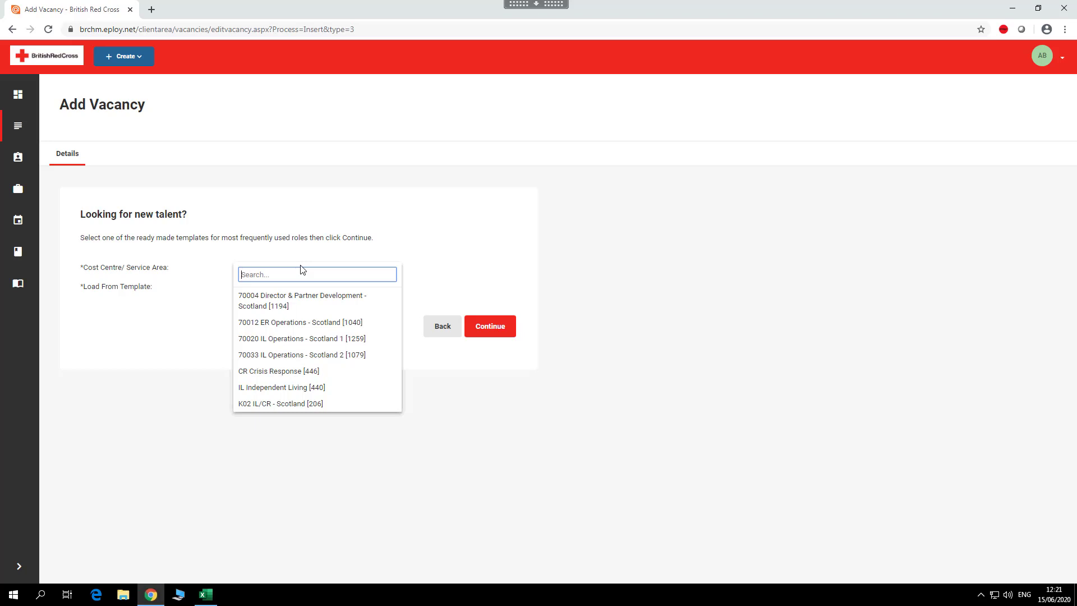
pyautogui.click(312, 359)
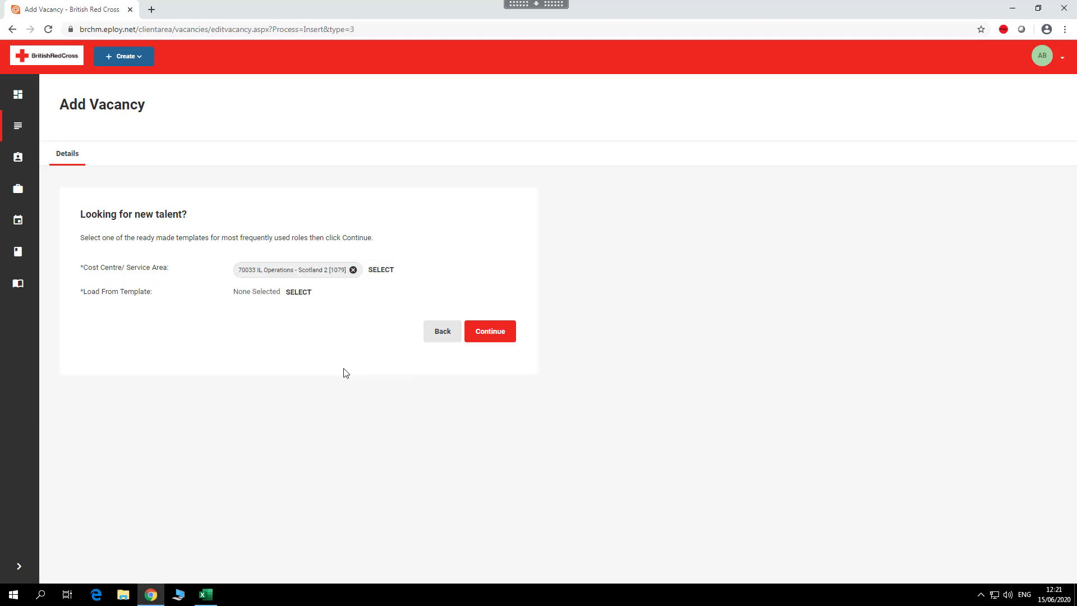
# Choose the [Service Manager - Independent Living] template and continue to the vacancy details form.
pyautogui.click(303, 297)
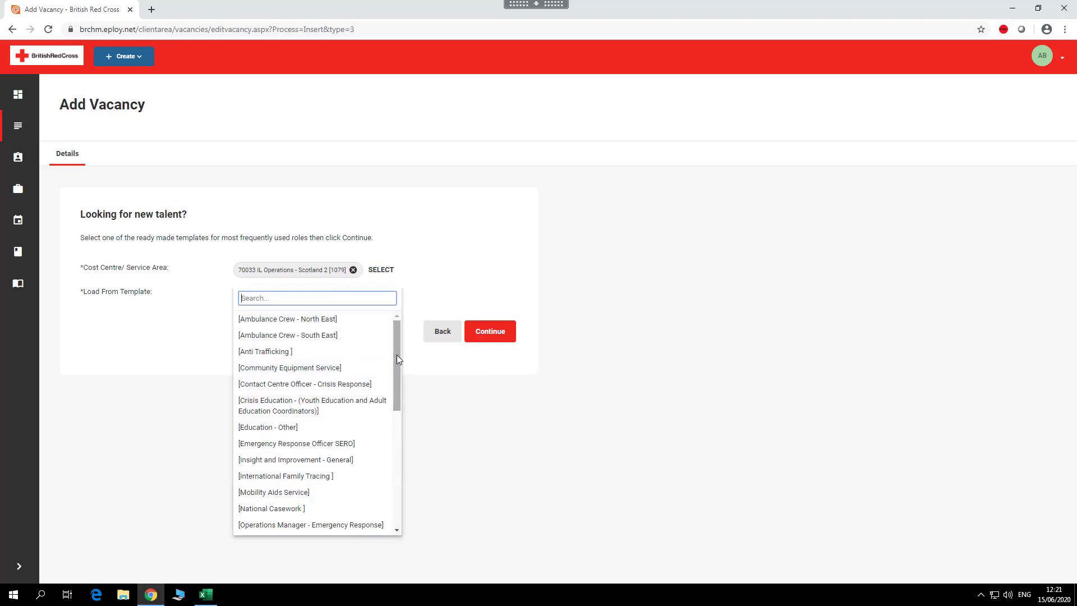
pyautogui.moveTo(396, 354); pyautogui.dragTo(398, 369)
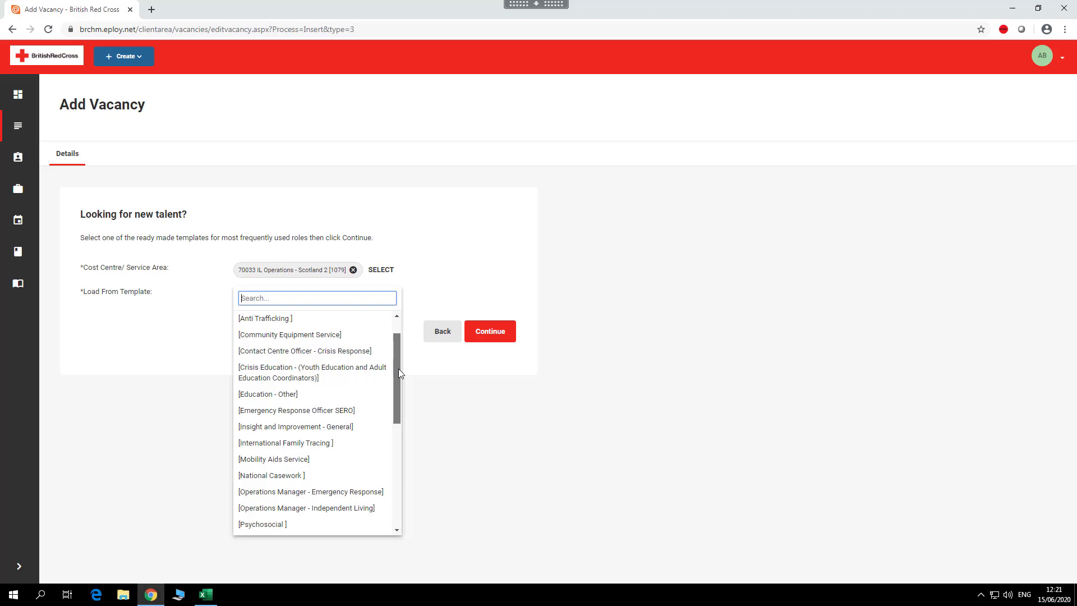
pyautogui.moveTo(399, 368); pyautogui.dragTo(400, 448)
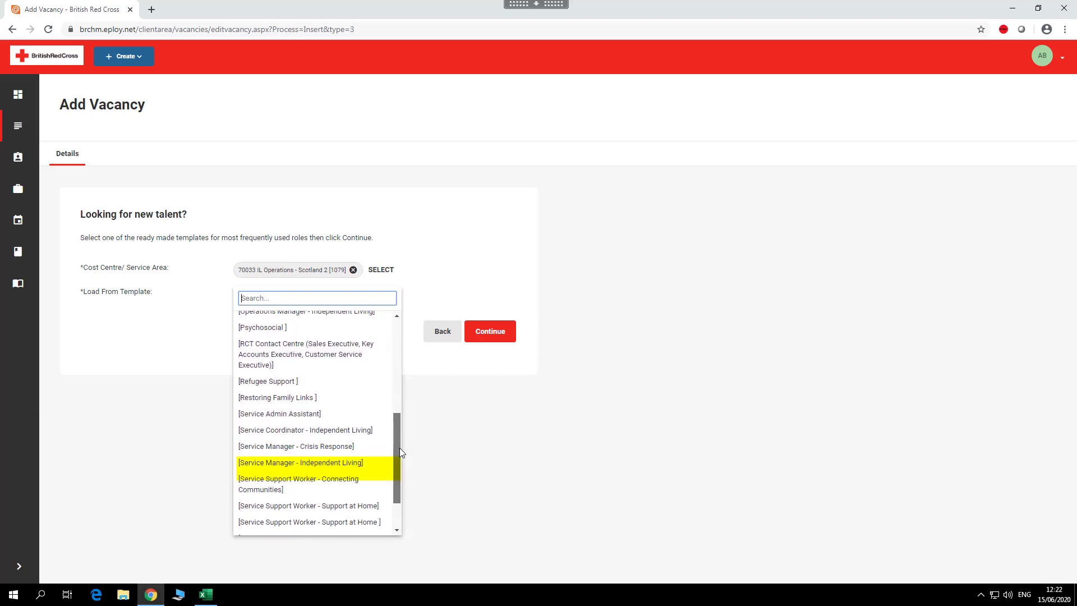
pyautogui.click(310, 470)
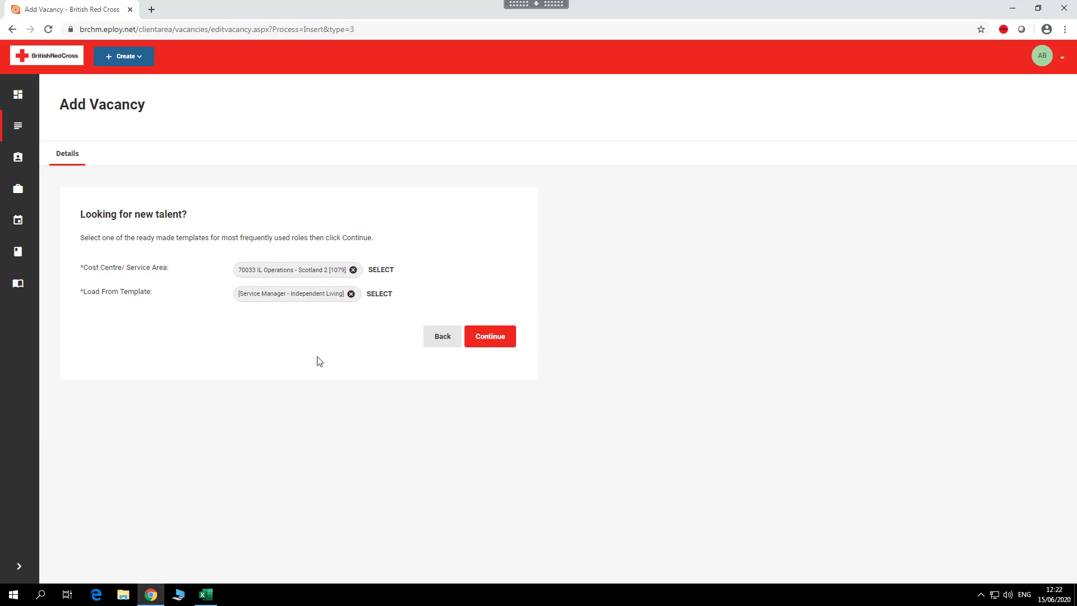
pyautogui.click(496, 340)
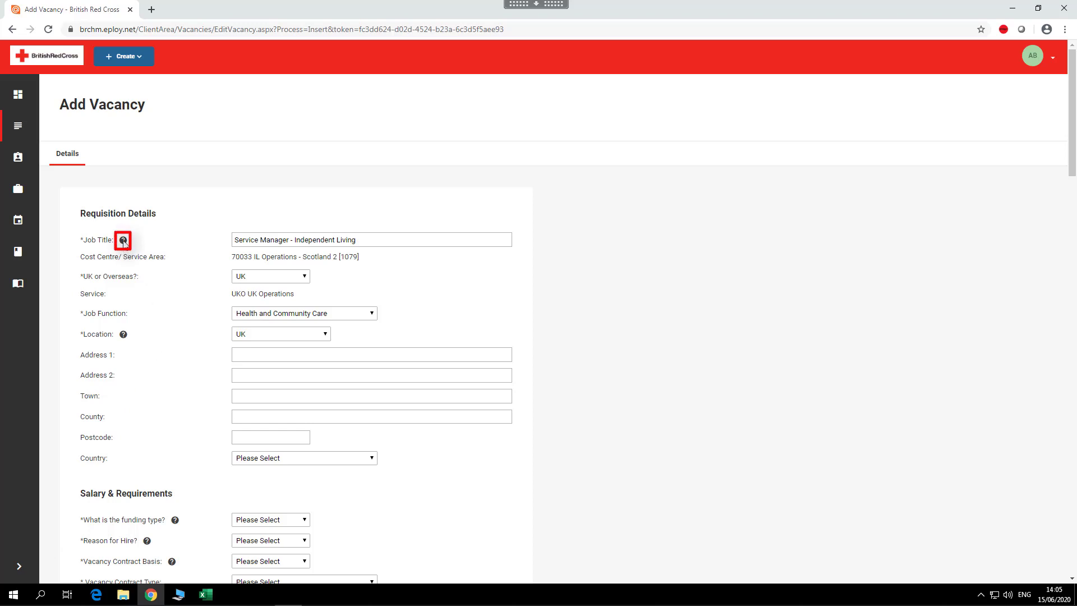
# In the requisition details, set UK or Overseas to UK and the job function to Health and Community Care.
pyautogui.moveTo(124, 241)
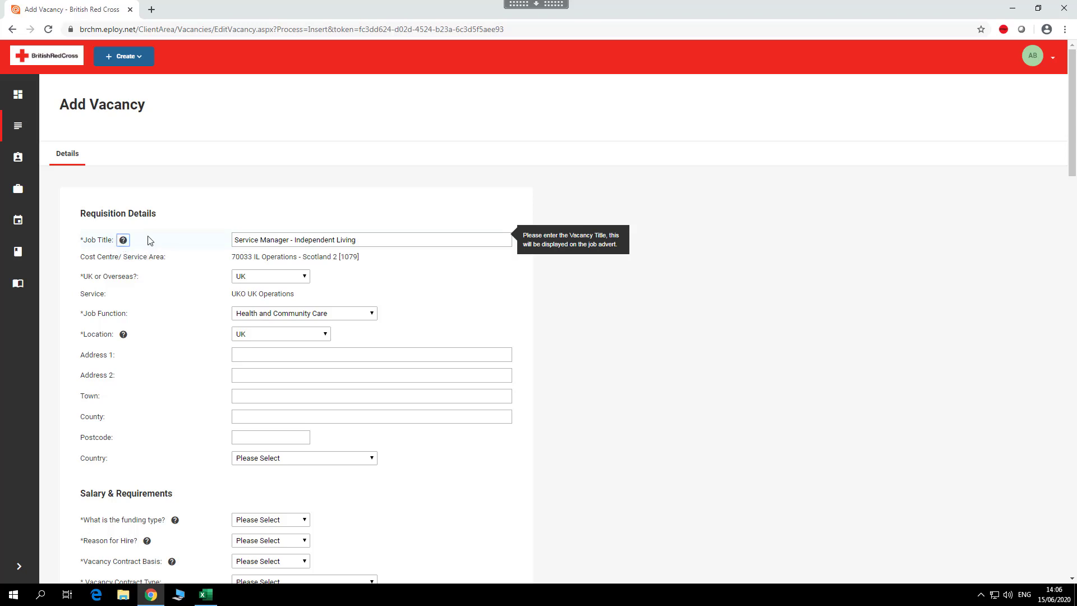
pyautogui.click(150, 240)
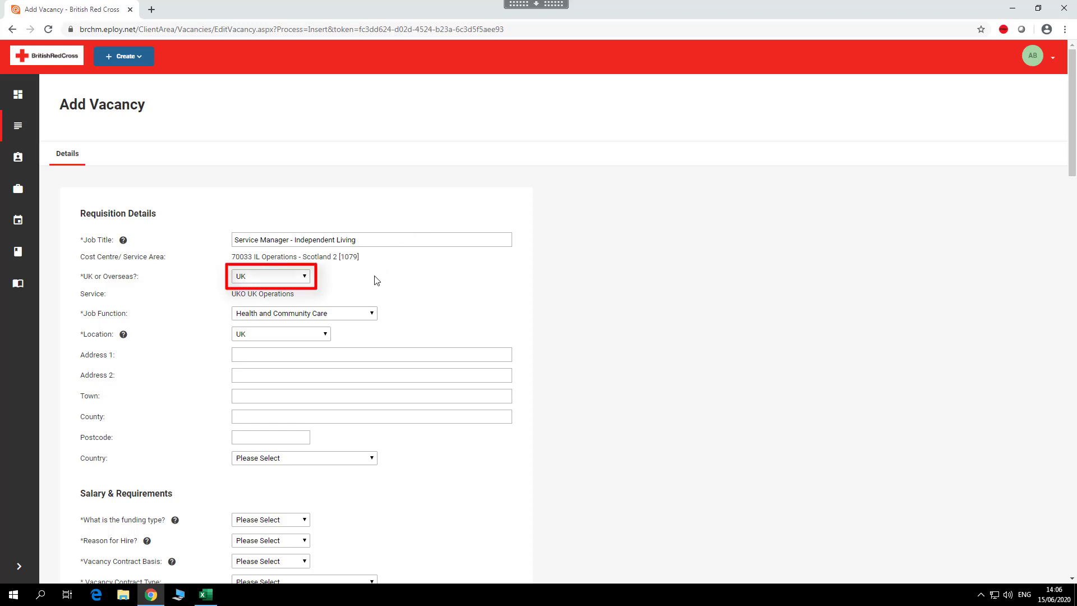
pyautogui.click(307, 277)
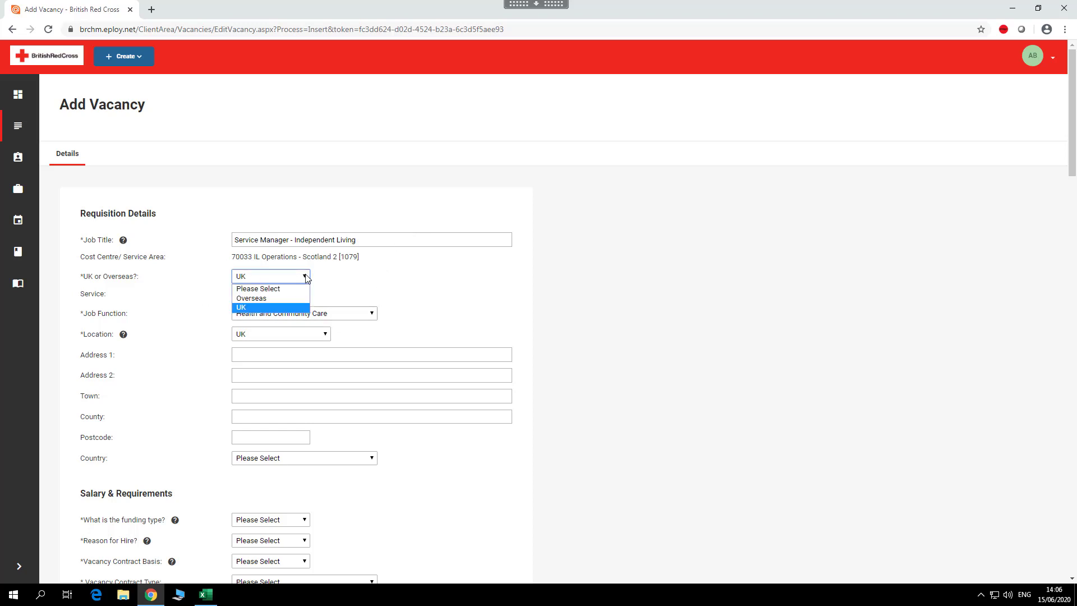
pyautogui.click(299, 307)
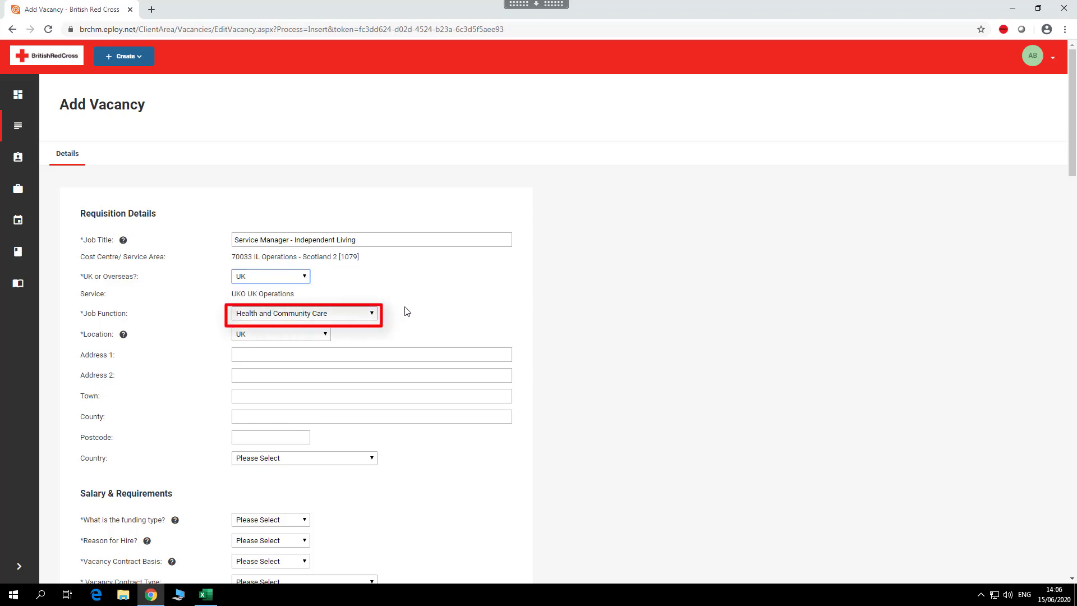
pyautogui.click(374, 314)
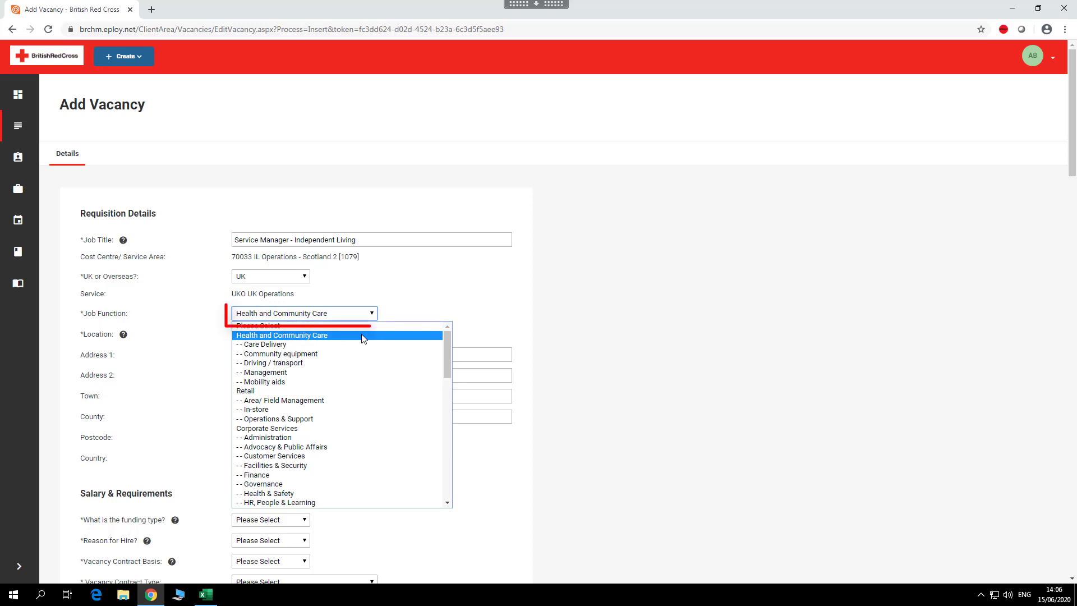
pyautogui.click(362, 337)
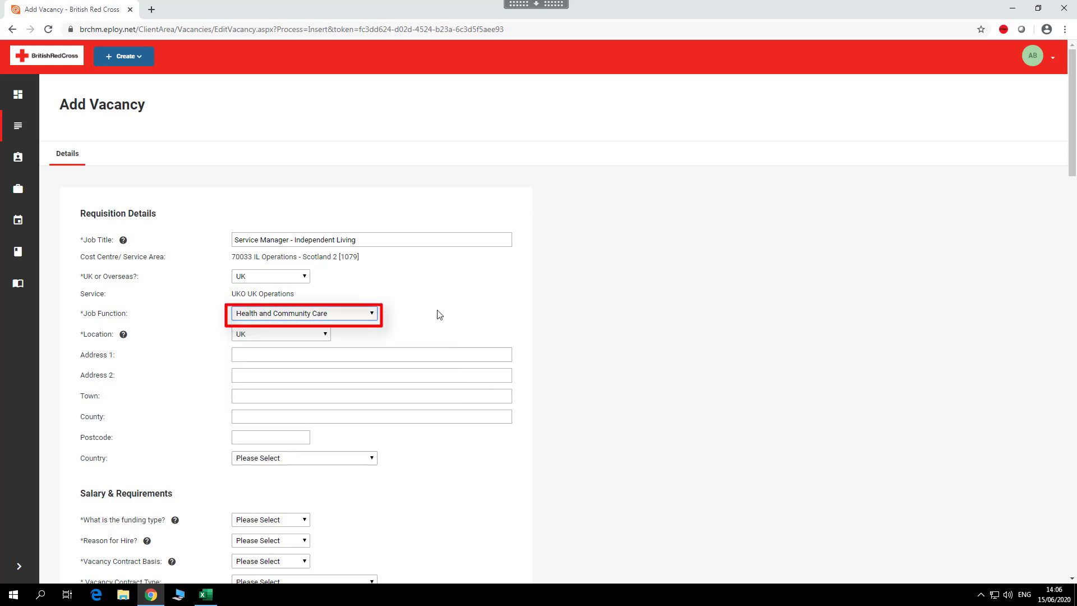
# Set the vacancy's location to Dundee and its country to United Kingdom.
pyautogui.click(325, 335)
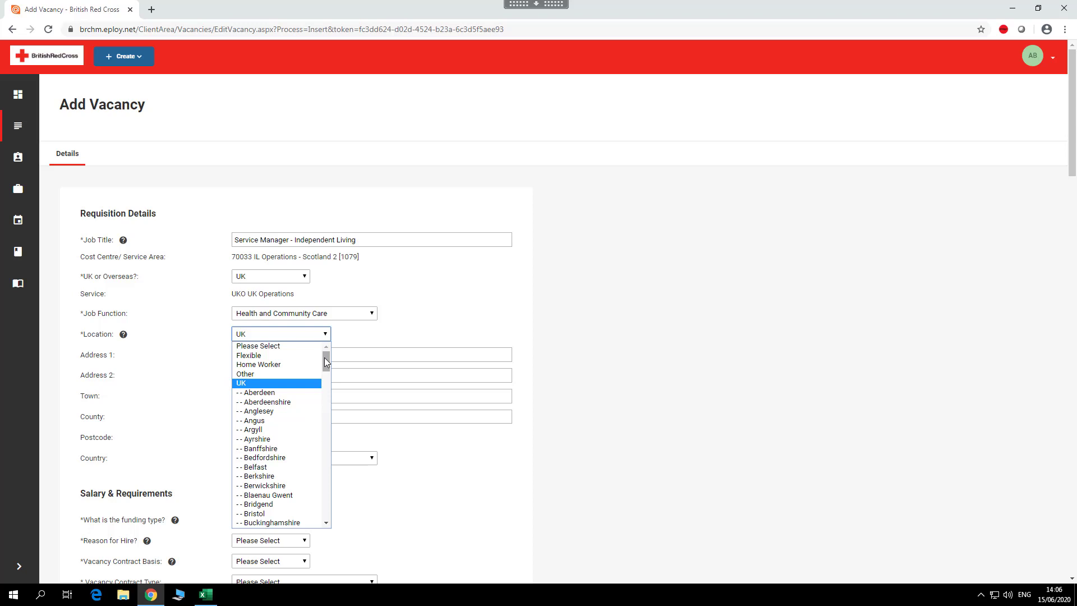
pyautogui.moveTo(325, 359); pyautogui.dragTo(322, 392)
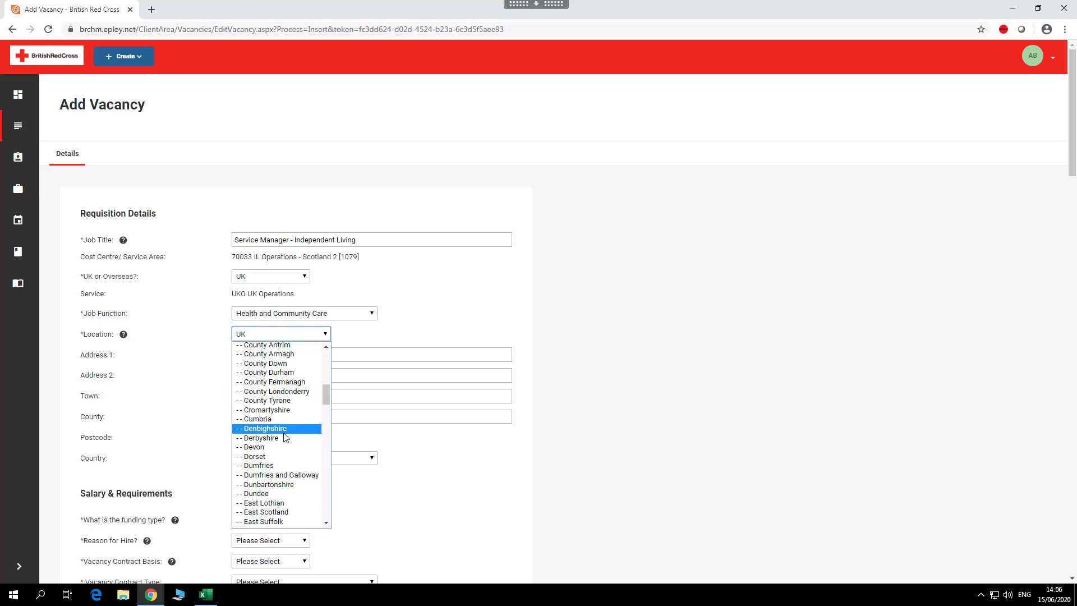
pyautogui.click(270, 496)
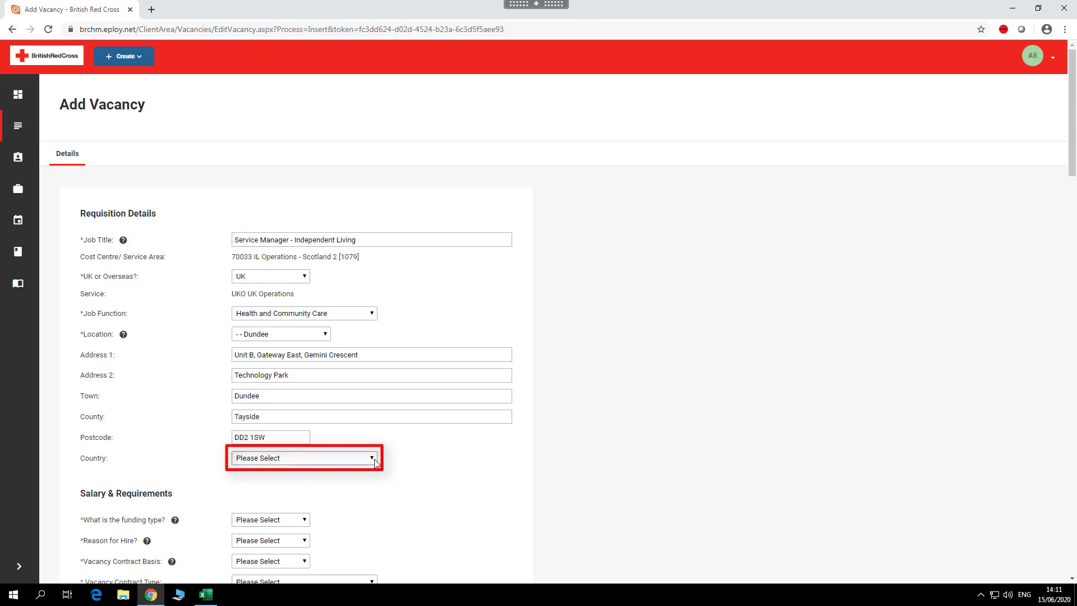
pyautogui.click(374, 457)
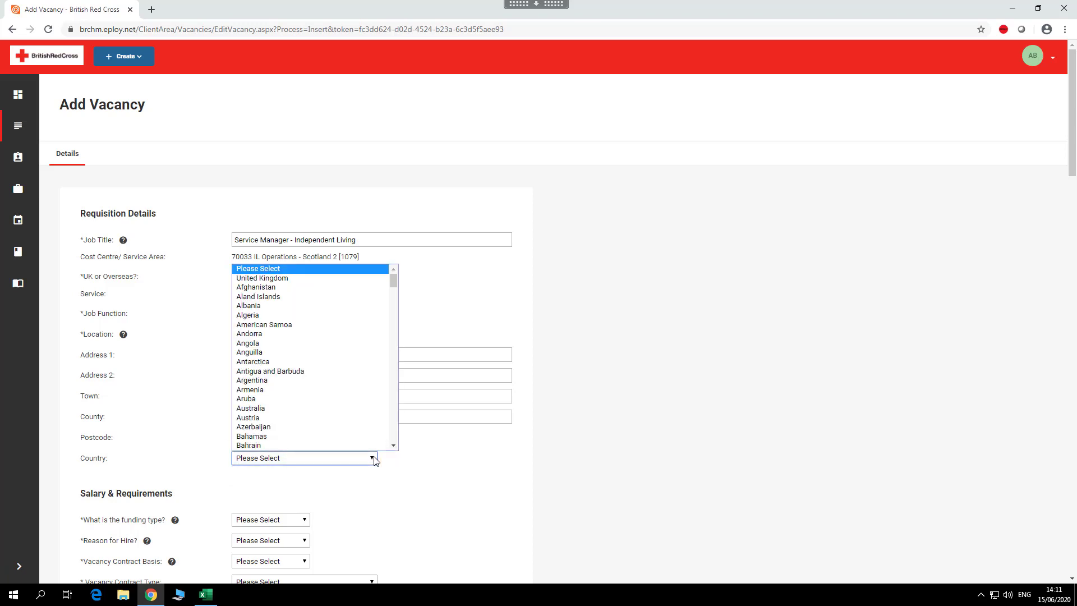
pyautogui.click(316, 279)
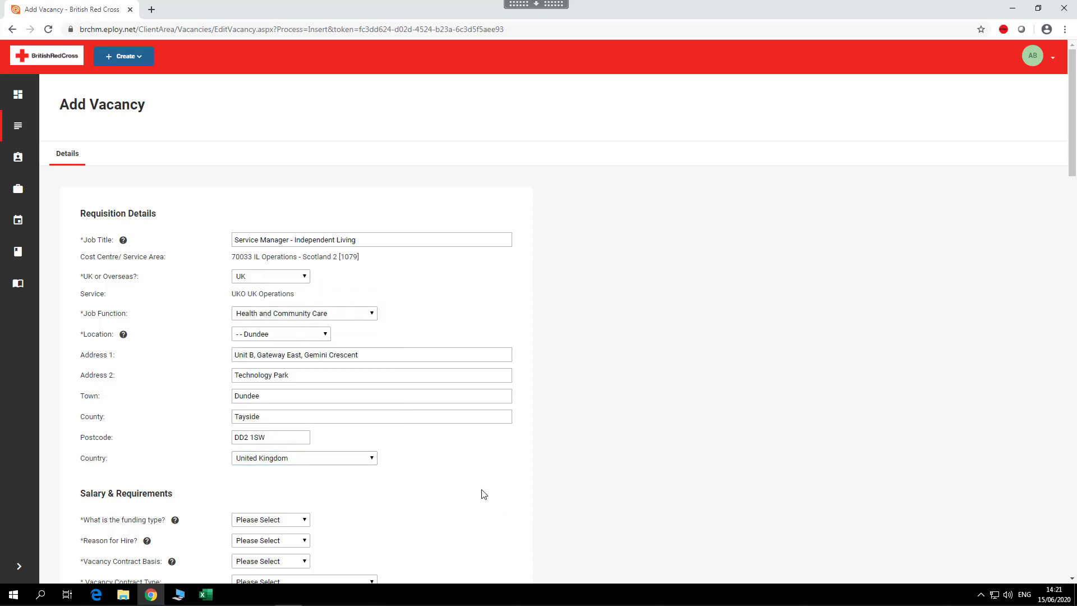
# In the salary and requirements section, set the funding type to General and the reason for hire to Replacement.
pyautogui.scroll(-5, 481, 495)
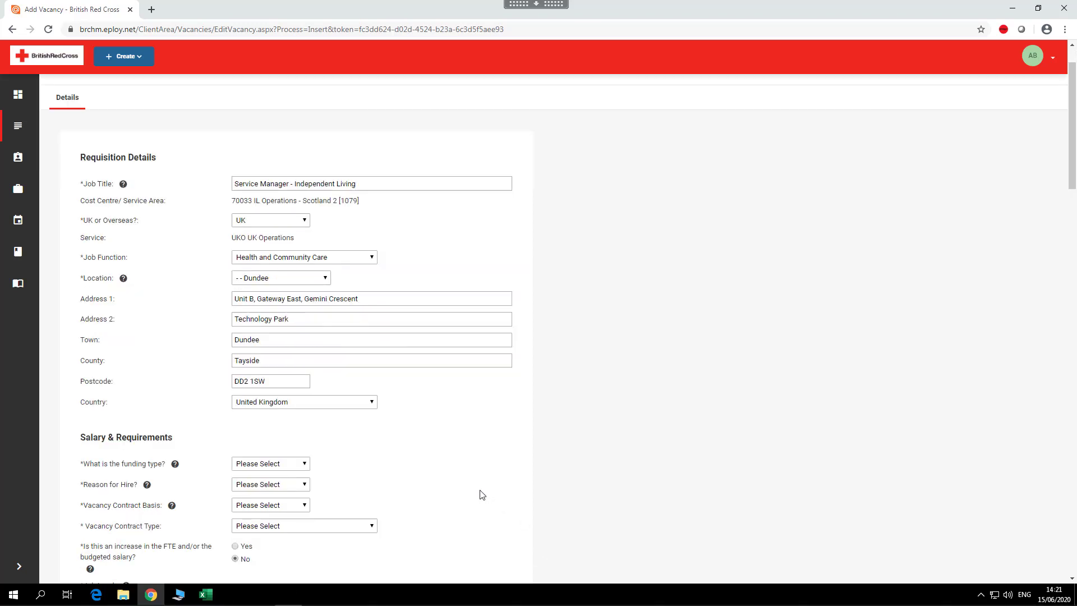
pyautogui.scroll(-1, 481, 495)
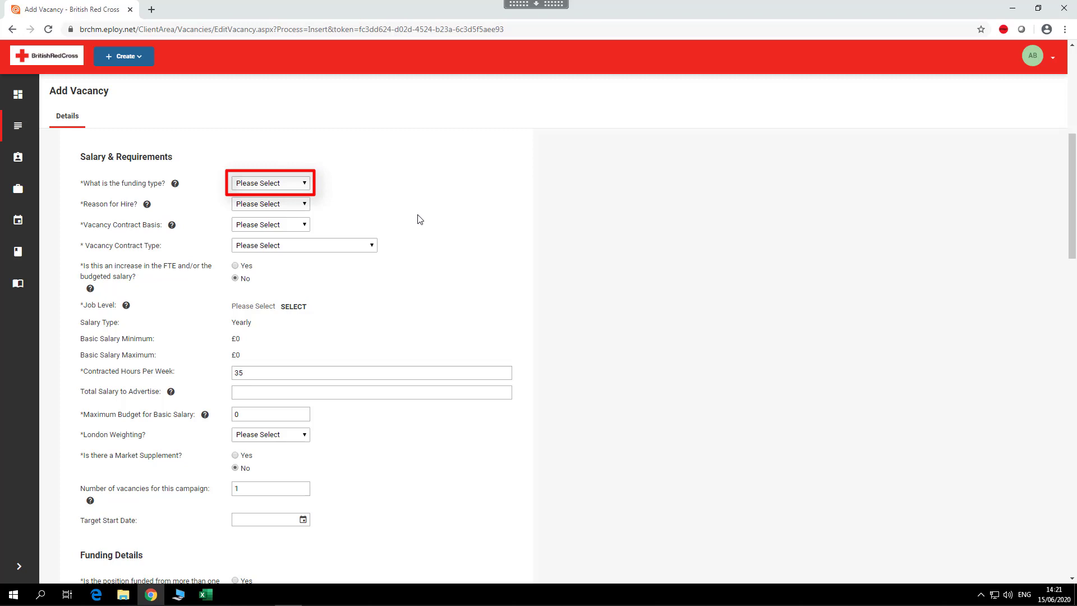
pyautogui.click(304, 184)
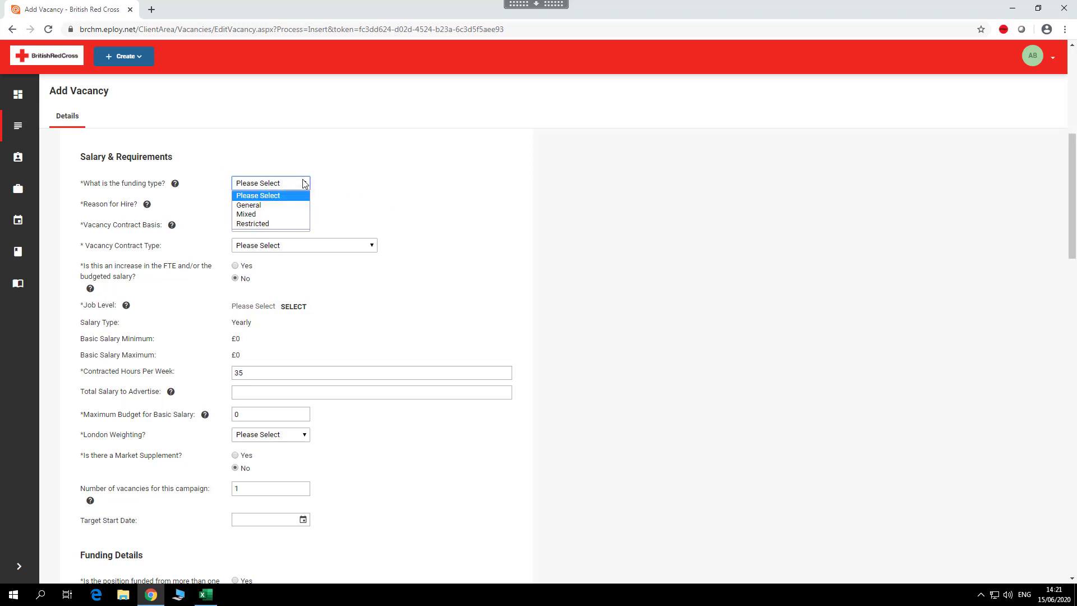
pyautogui.click(280, 205)
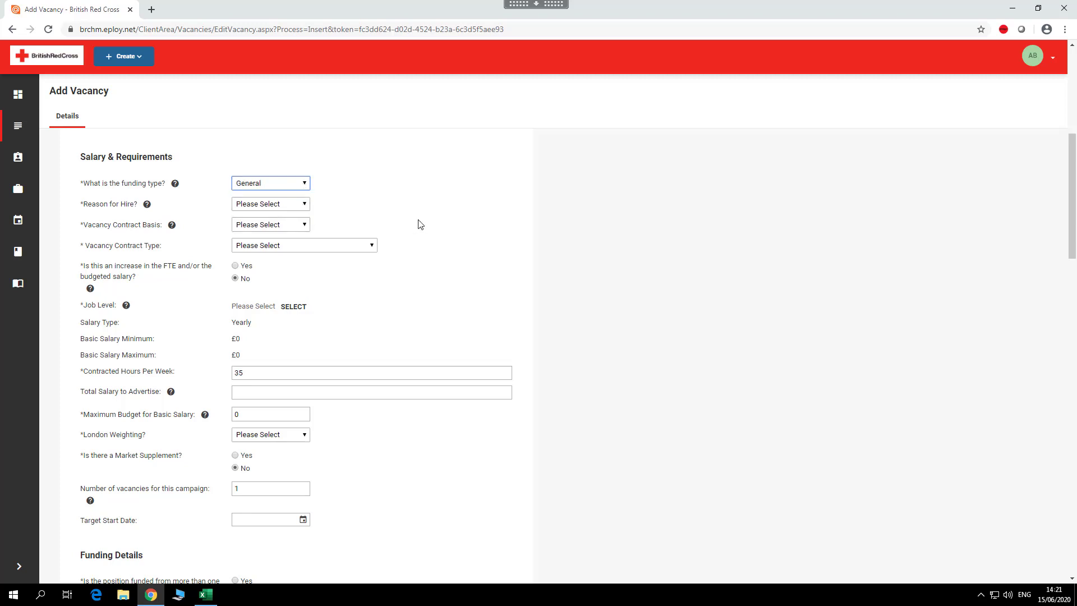
pyautogui.click(306, 205)
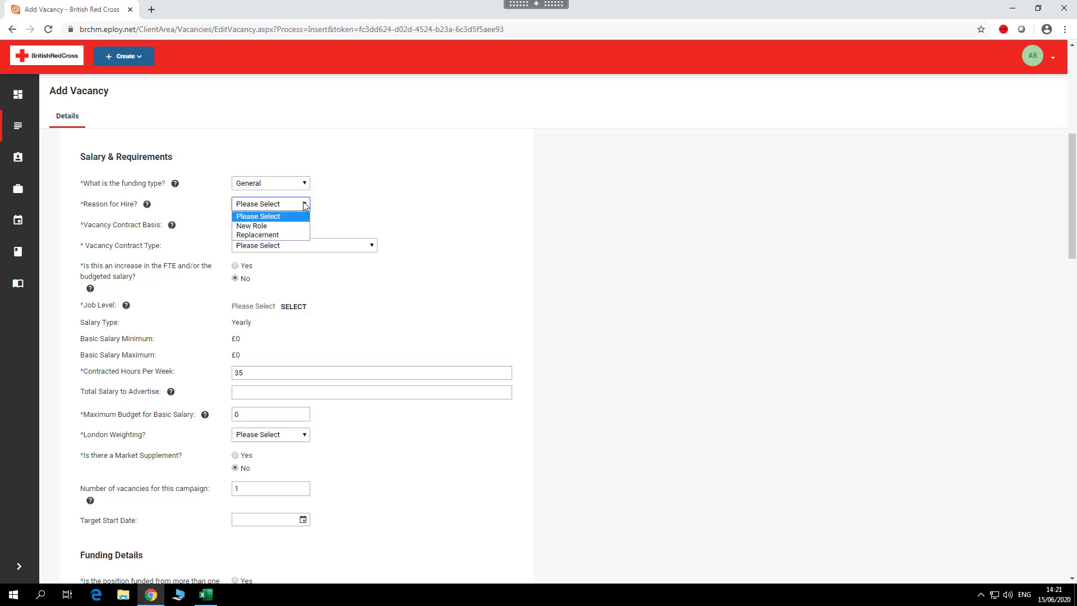
pyautogui.click(297, 234)
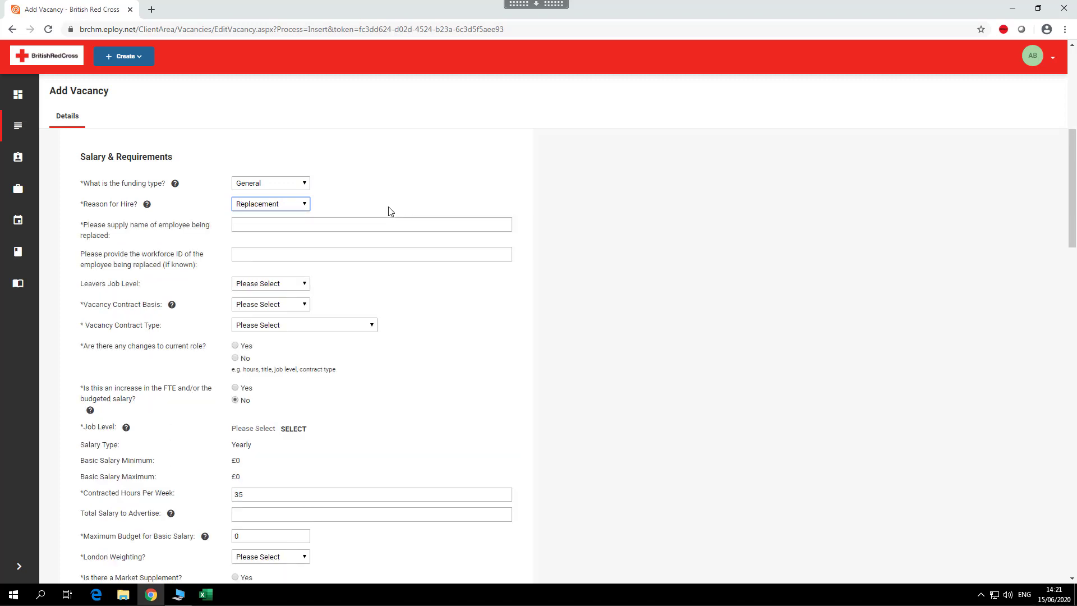
# Enter the full name and the workforce ID of the employee being replaced.
pyautogui.click(324, 230)
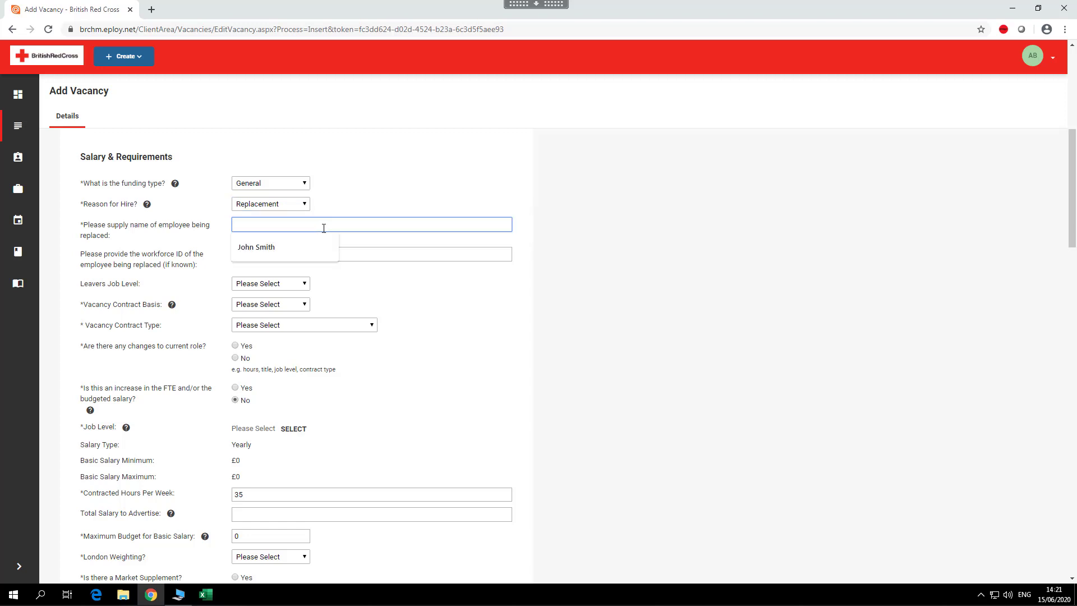
pyautogui.click(289, 245)
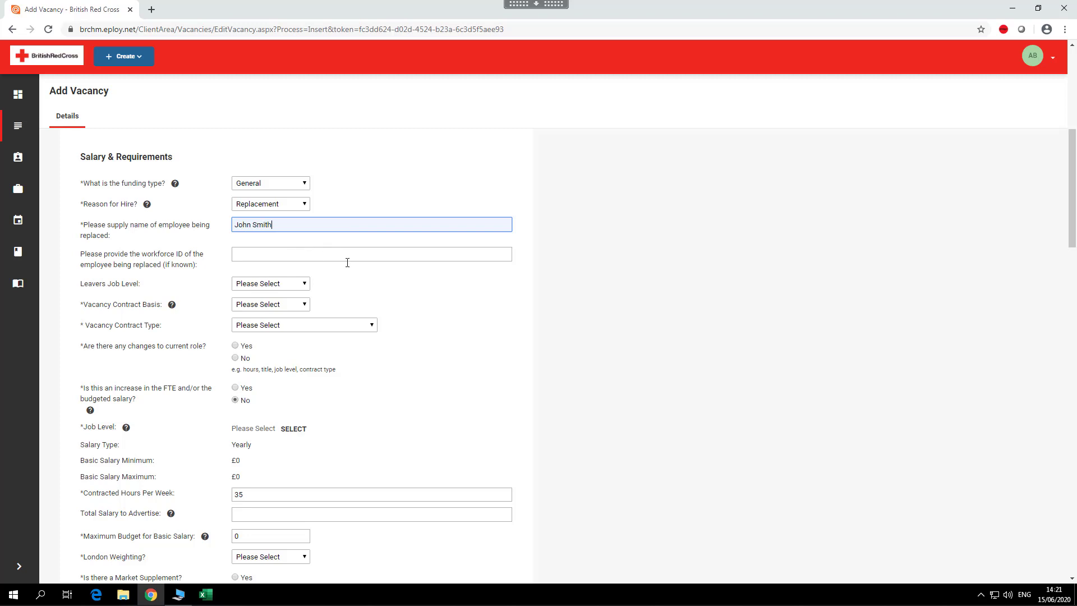
pyautogui.click(326, 253)
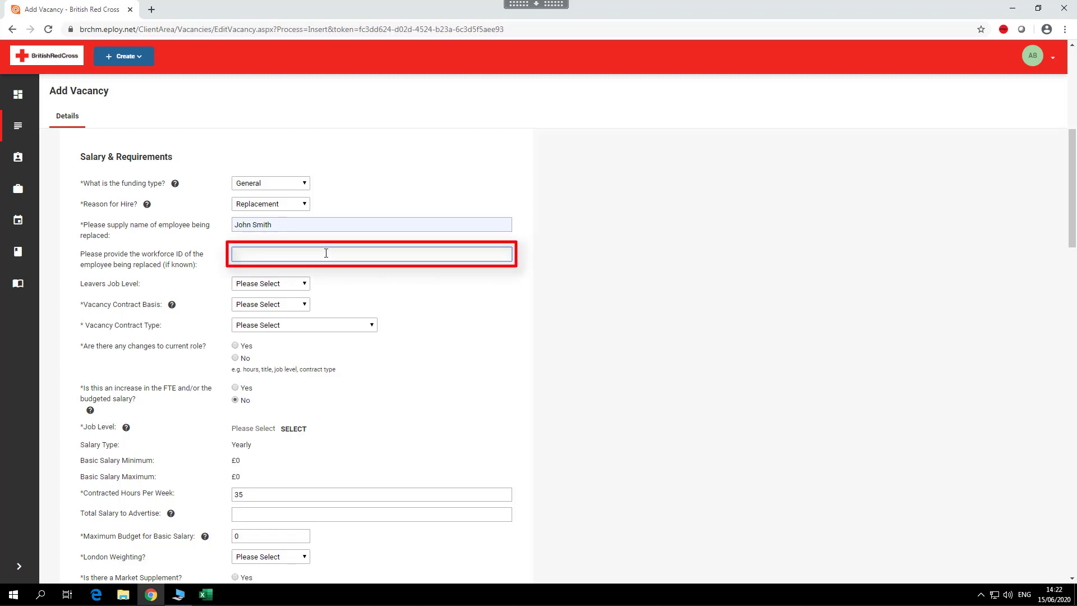
pyautogui.click(326, 253)
pyautogui.write('03')
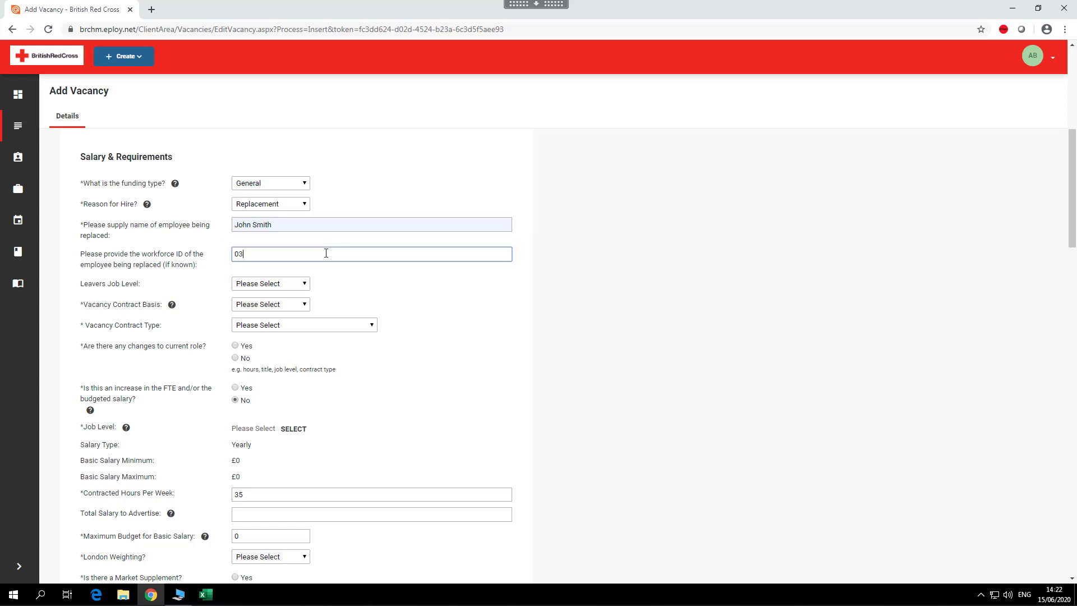
pyautogui.write('0012345')
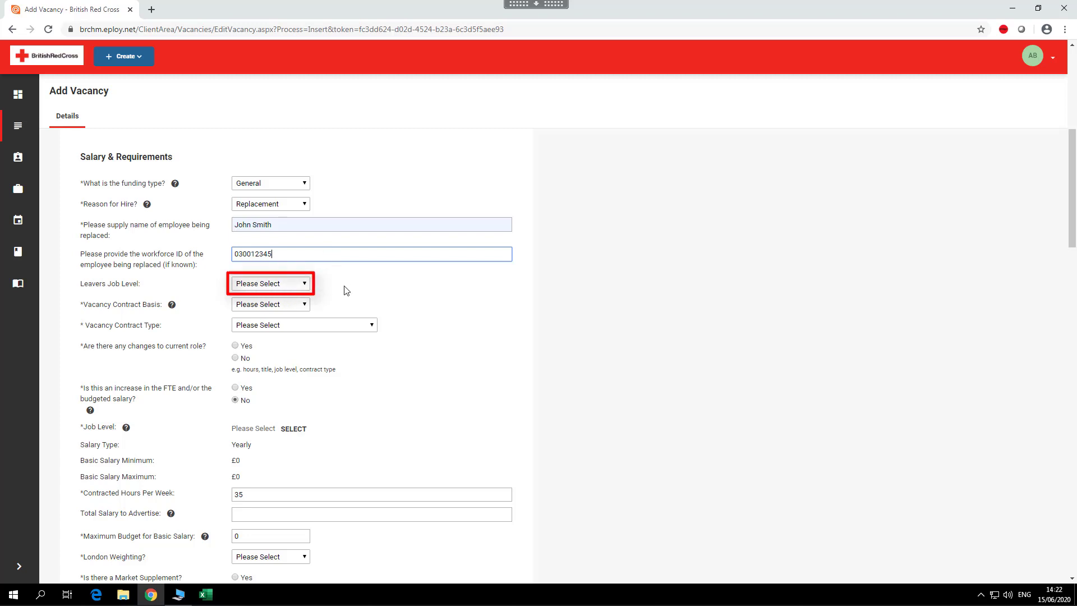
# Set the leaver's job level to UK - 3 and the vacancy contract basis to Full-Time.
pyautogui.click(306, 283)
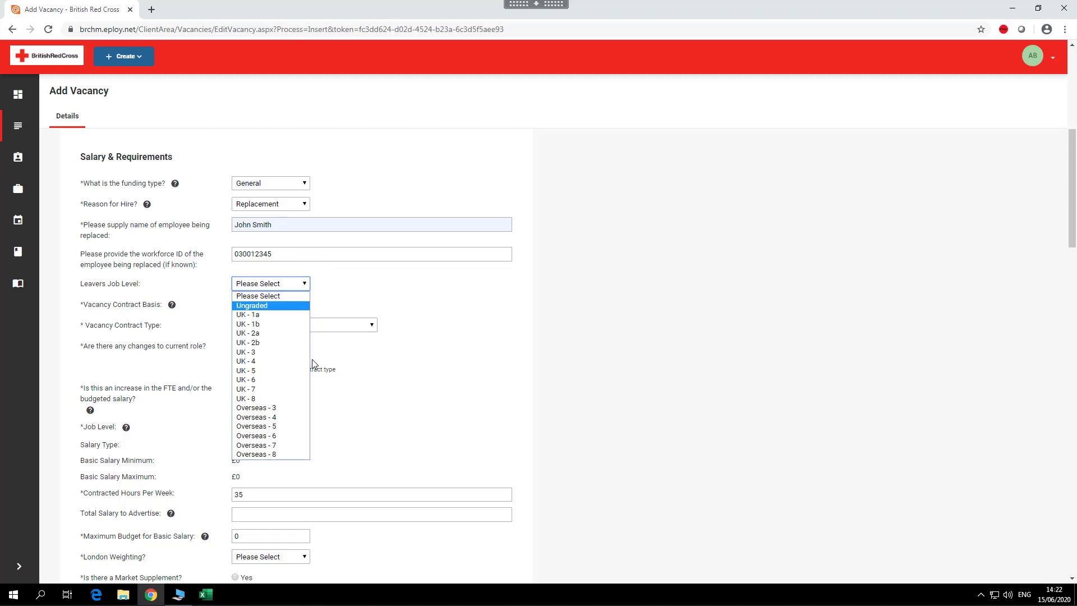
pyautogui.click(279, 354)
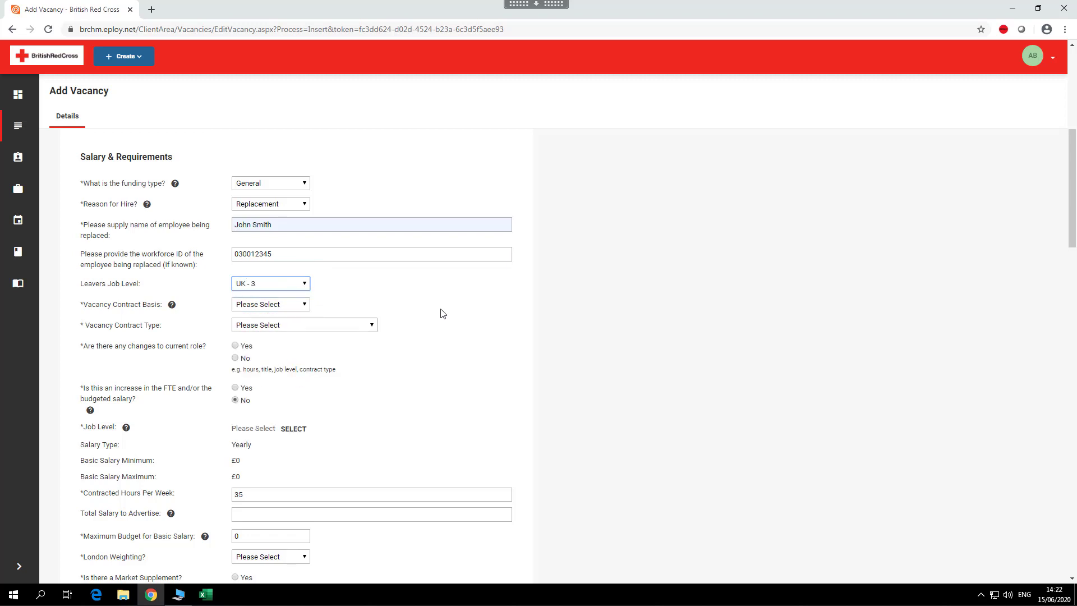
pyautogui.click(306, 305)
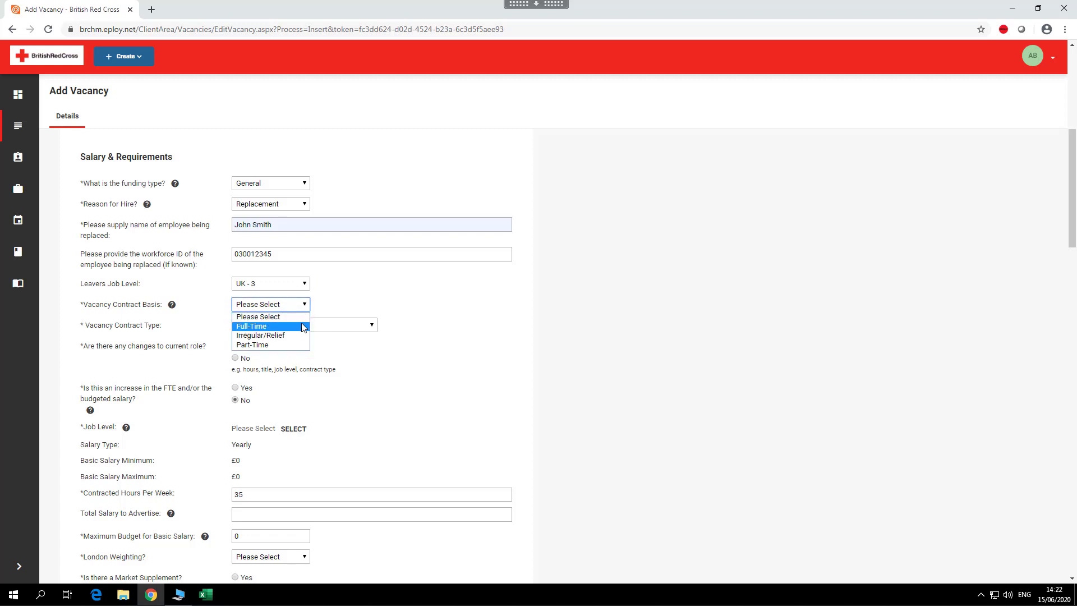
pyautogui.click(303, 327)
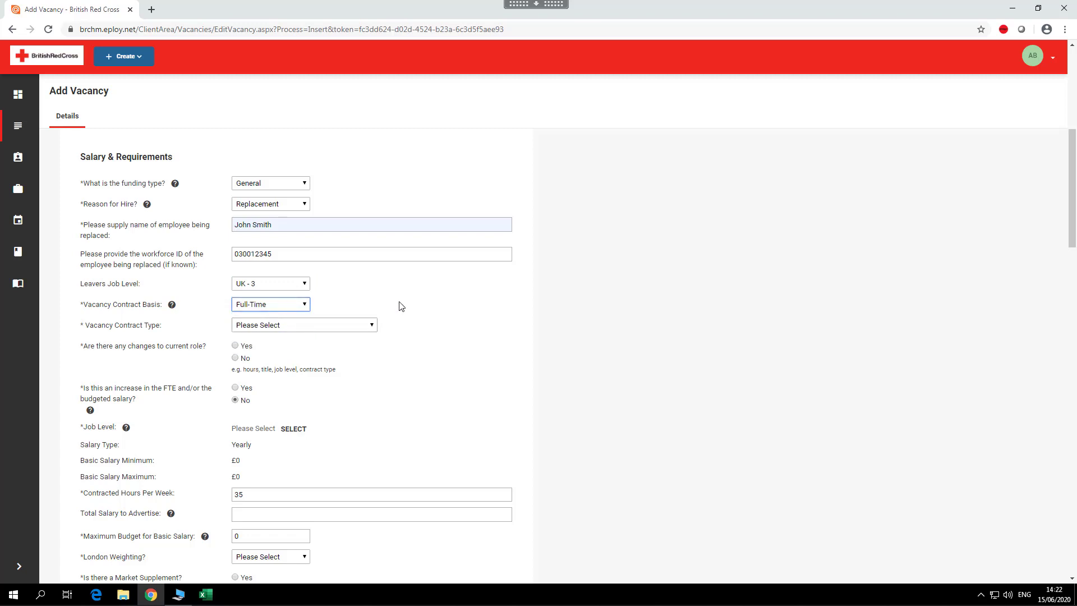
# Set the vacancy contract type to Permanent and answer No to changes to the current role.
pyautogui.click(372, 325)
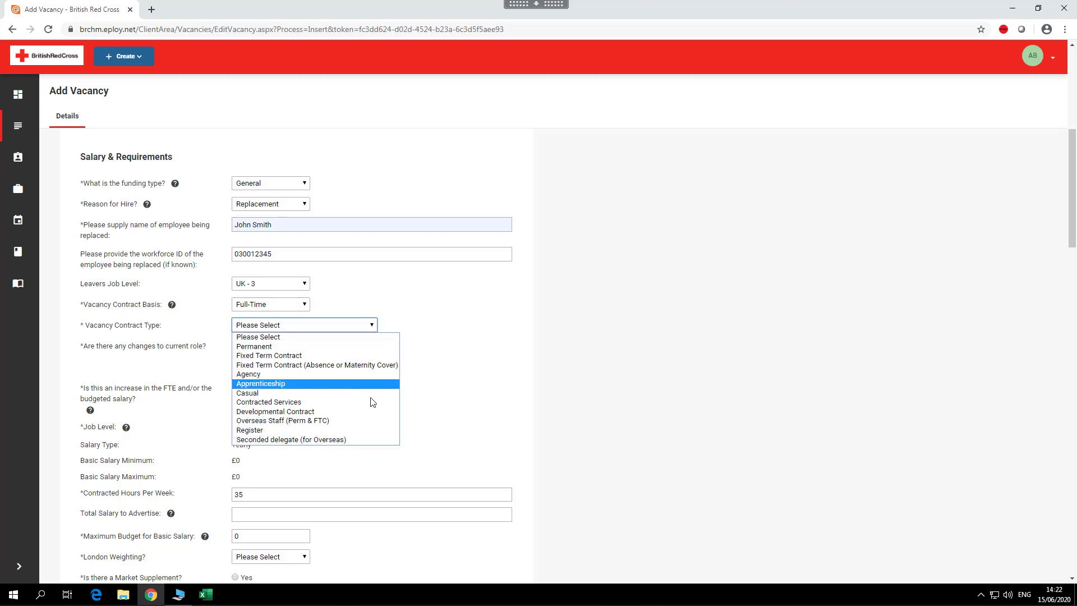
pyautogui.click(360, 347)
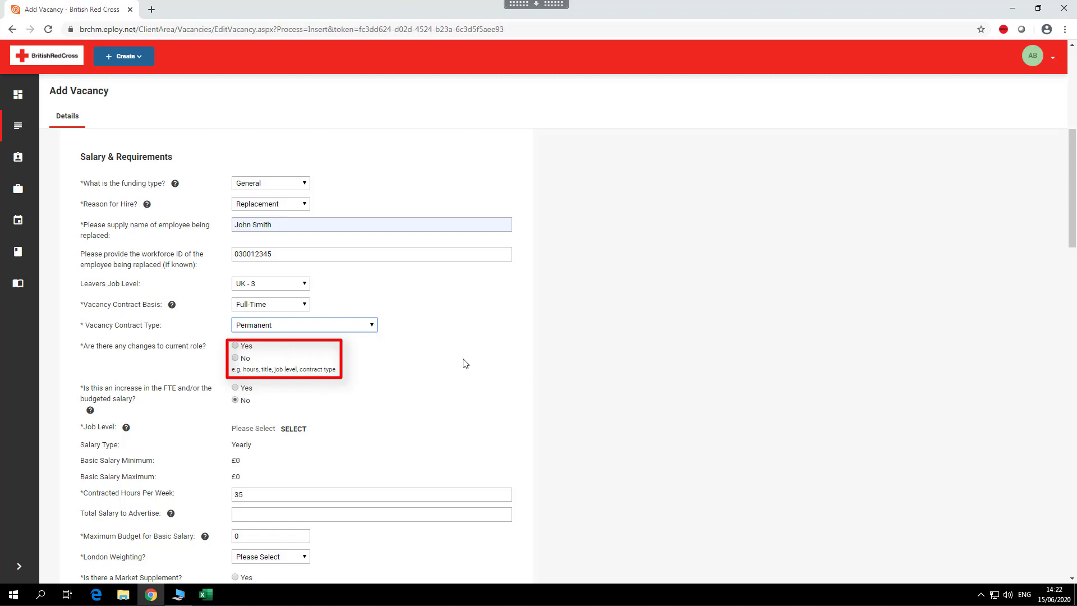
pyautogui.click(235, 346)
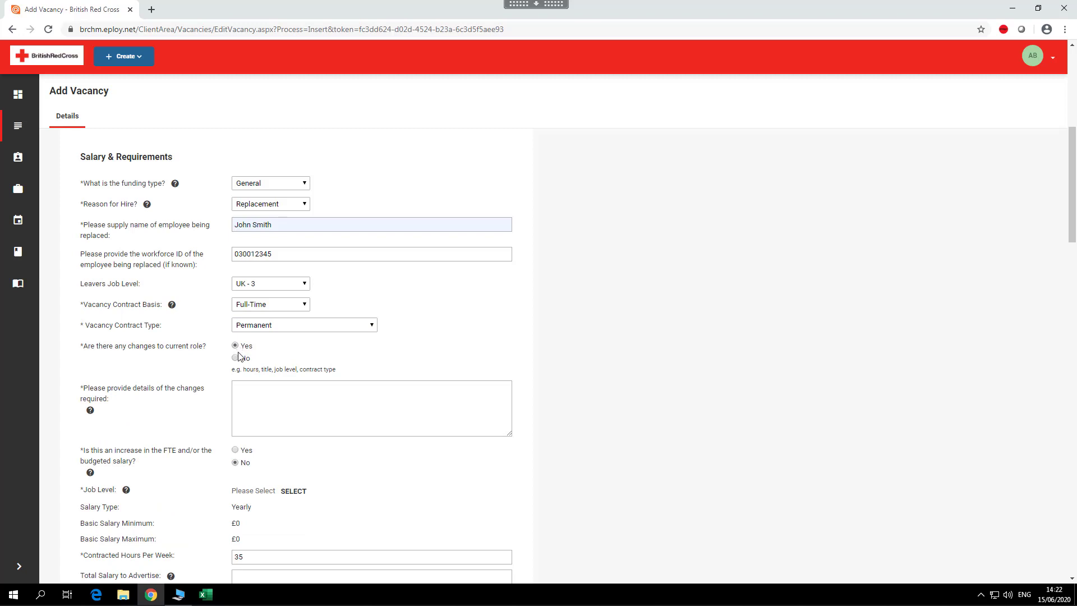
pyautogui.click(236, 359)
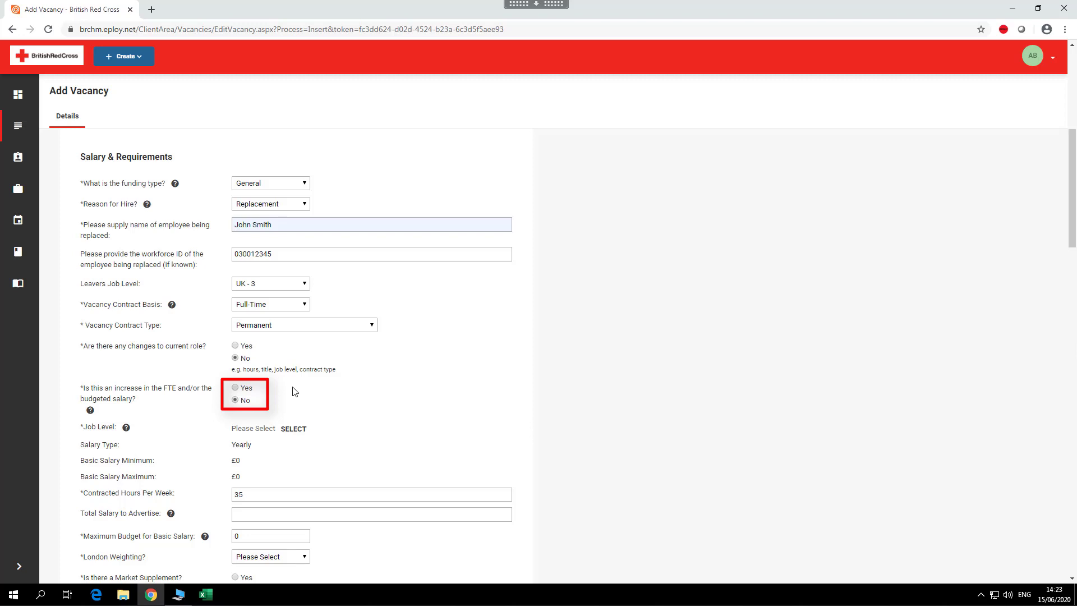
# Answer No to an increase in the FTE or budgeted salary, and select Level 3 as the job level.
pyautogui.click(235, 388)
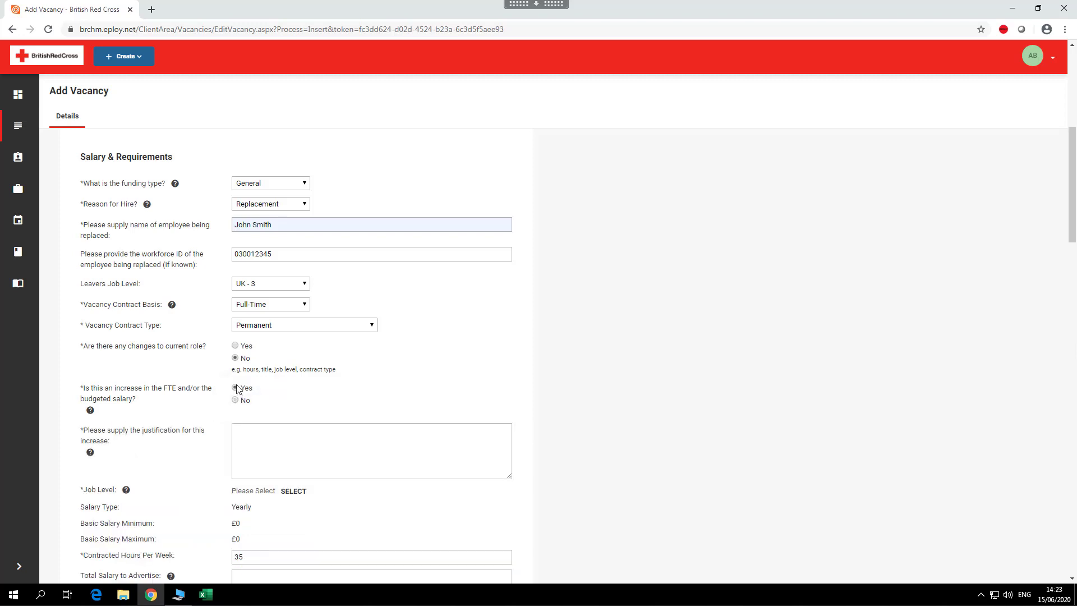
pyautogui.click(236, 400)
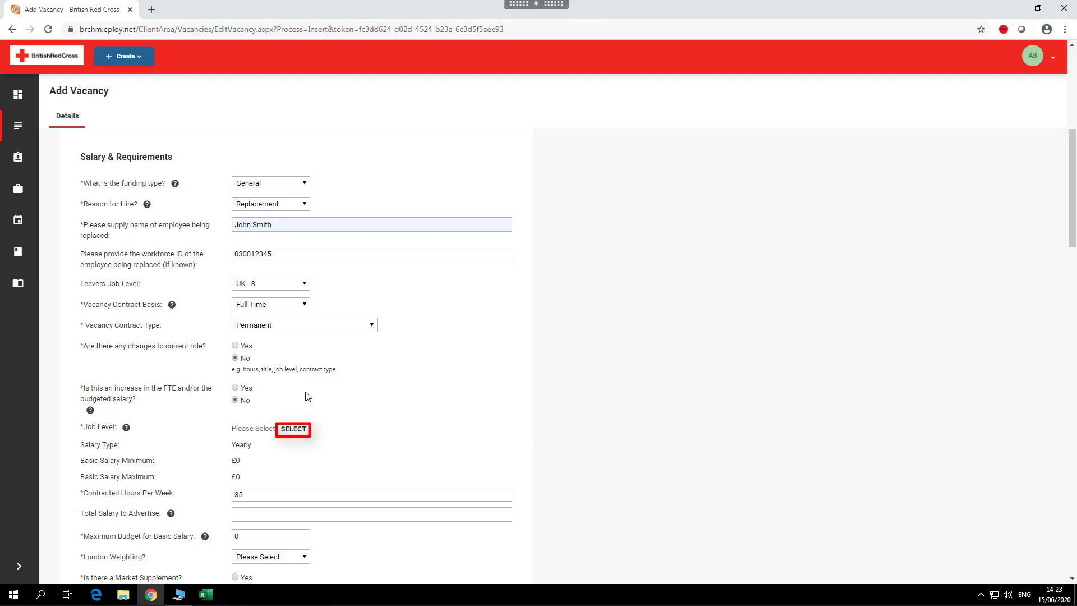
pyautogui.click(294, 430)
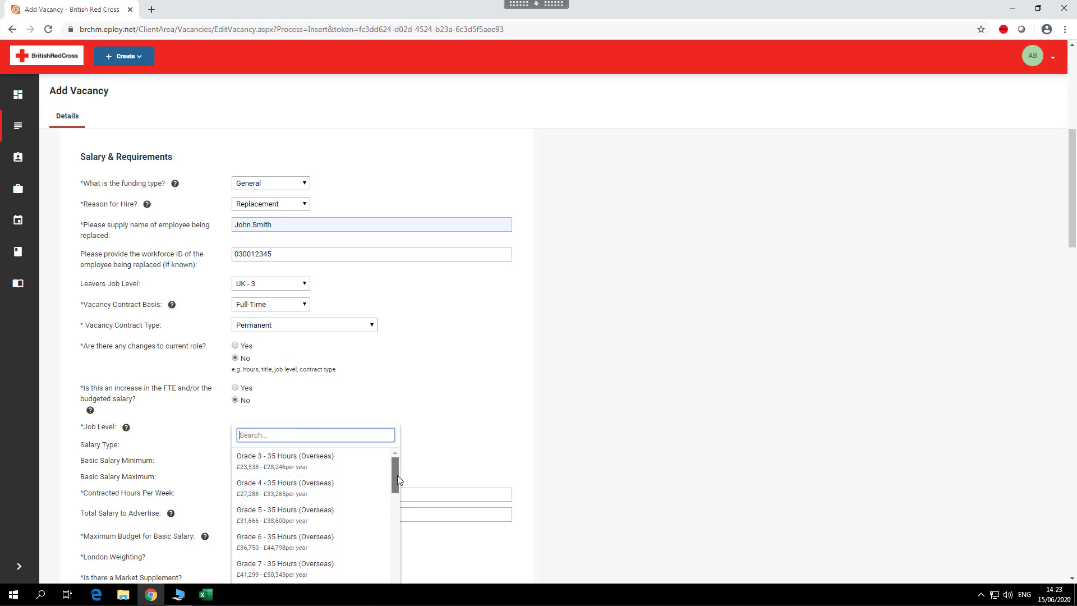
pyautogui.moveTo(397, 476); pyautogui.dragTo(394, 564)
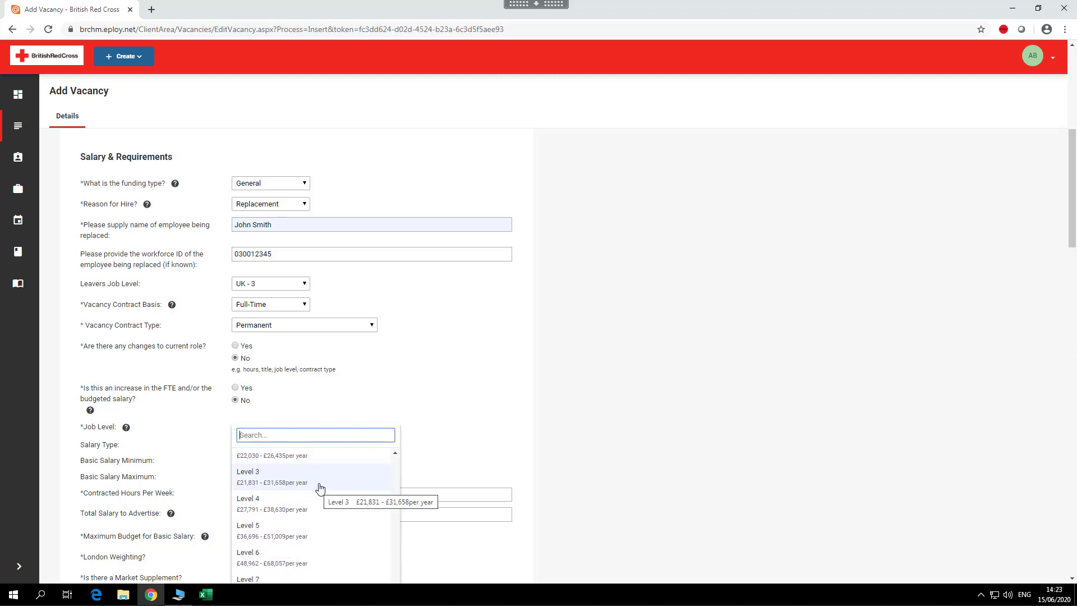
pyautogui.click(320, 486)
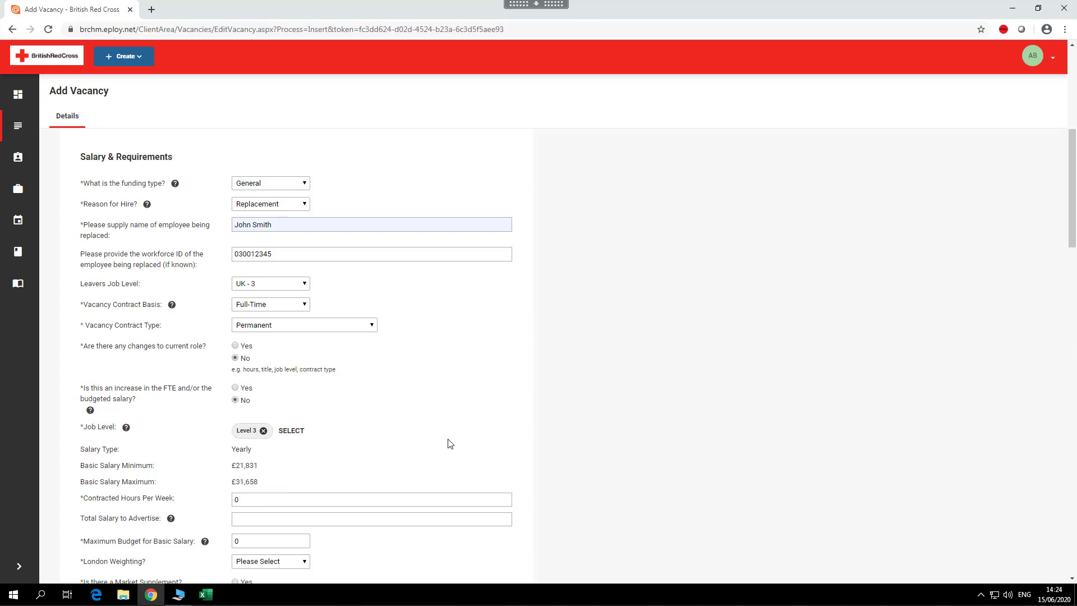
# Set the contracted hours per week to 35 and the total salary to advertise to 24000.
pyautogui.scroll(-3, 449, 443)
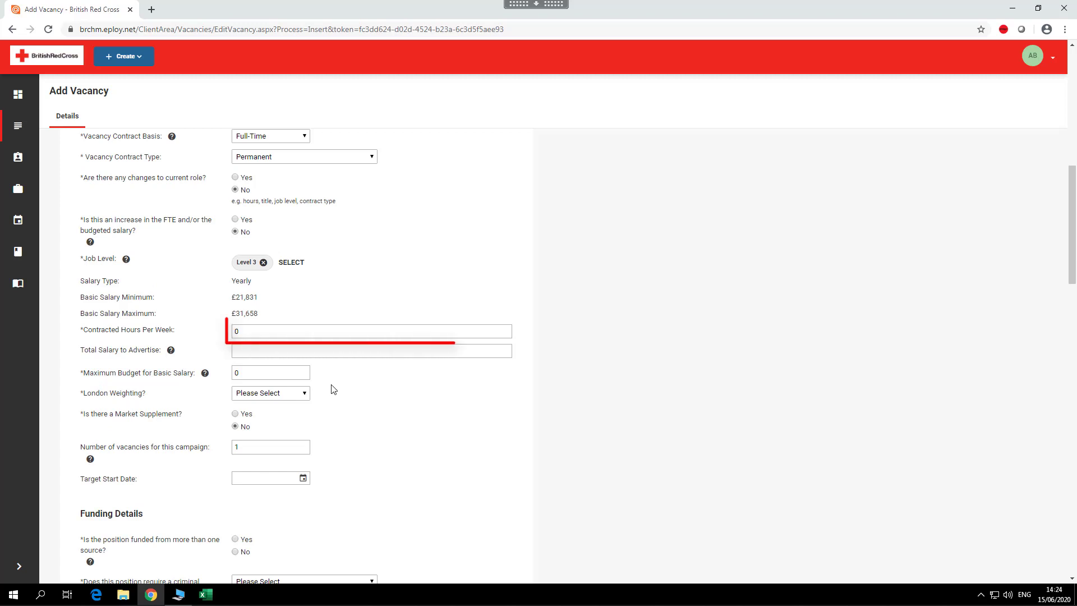
pyautogui.click(259, 330)
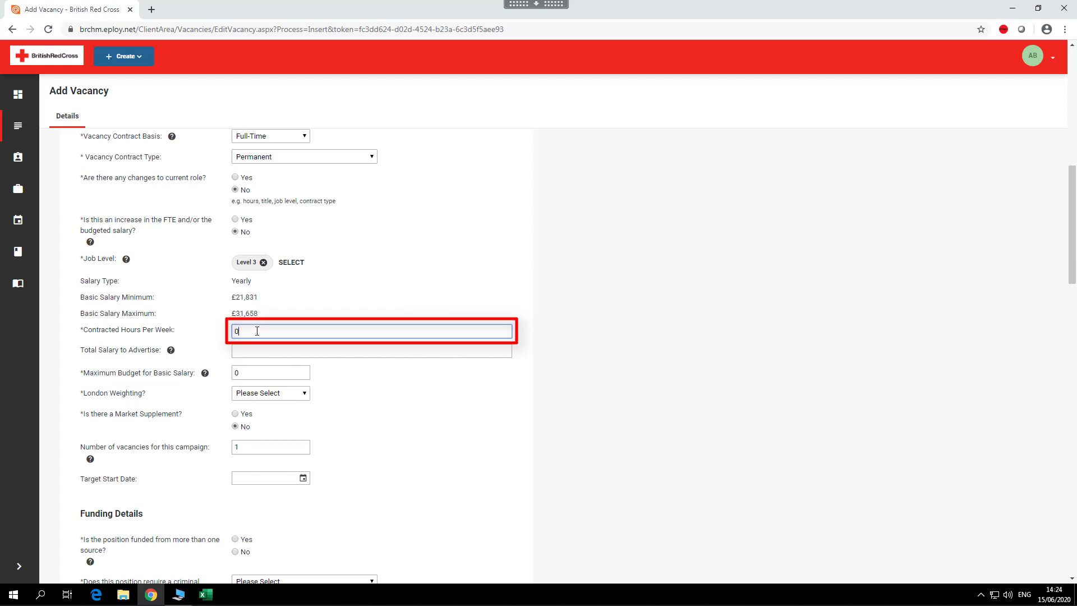
pyautogui.press('BackSpace')
pyautogui.write('35')
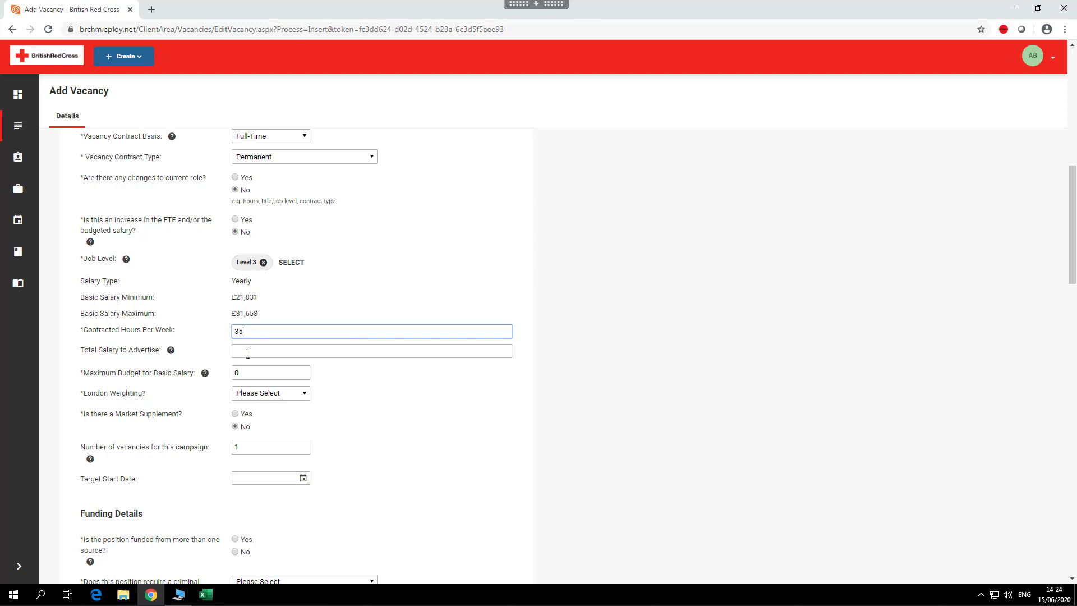
pyautogui.click(249, 352)
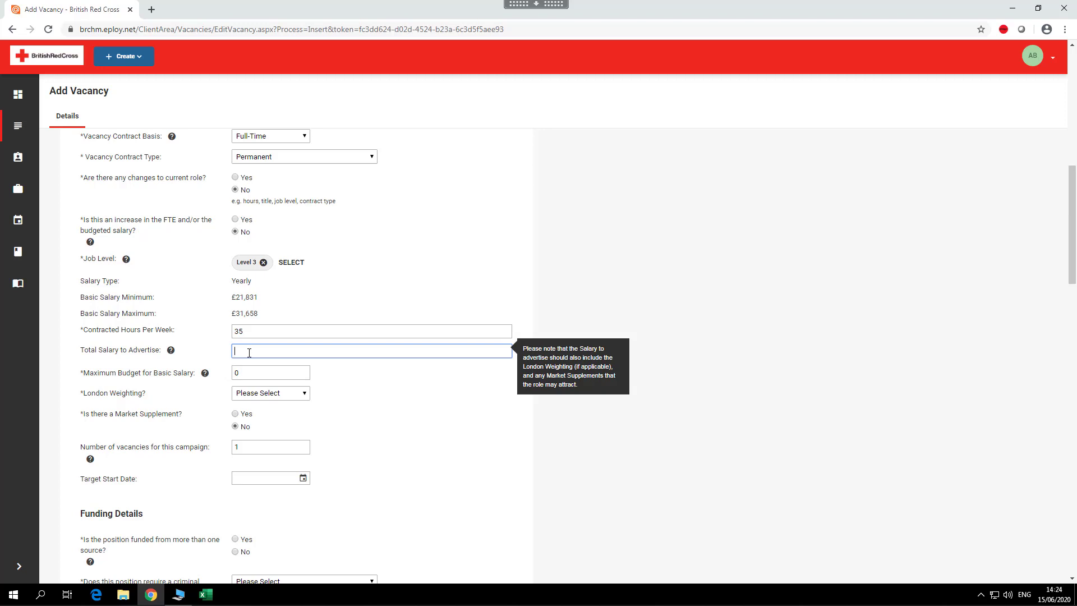
pyautogui.write('4000')
# Set the maximum budget for basic salary to 25000 and London weighting to No.
pyautogui.click(252, 372)
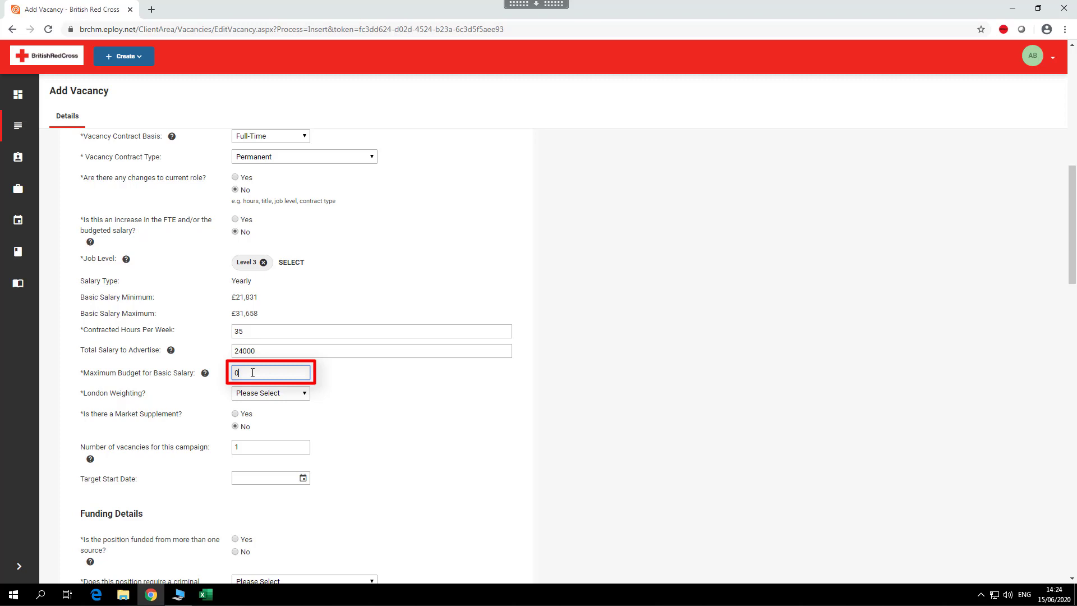
pyautogui.press('BackSpace')
pyautogui.write('2')
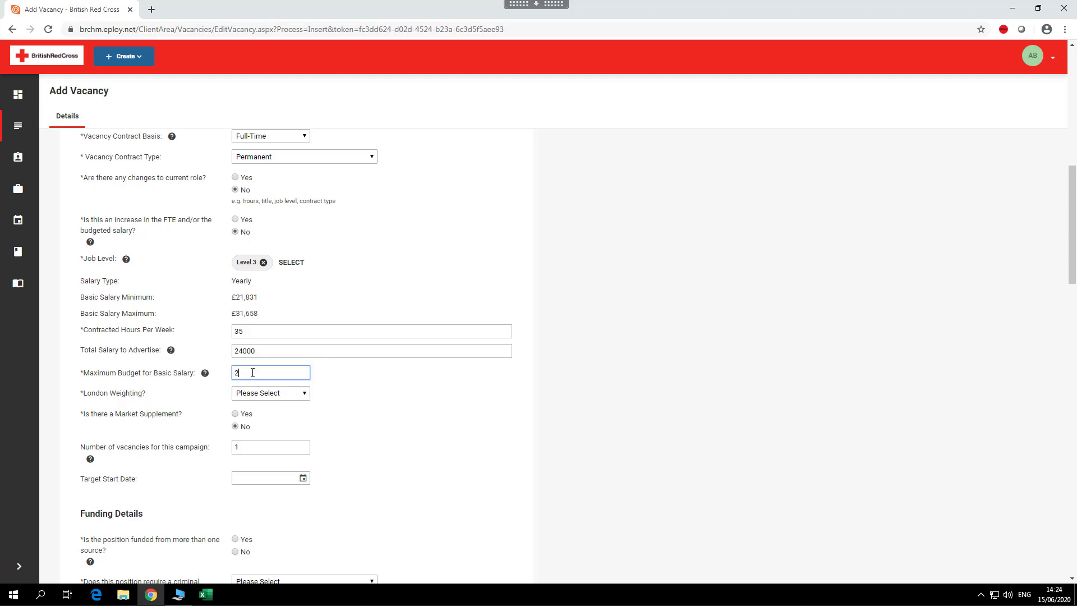
pyautogui.write('5000')
pyautogui.click(304, 395)
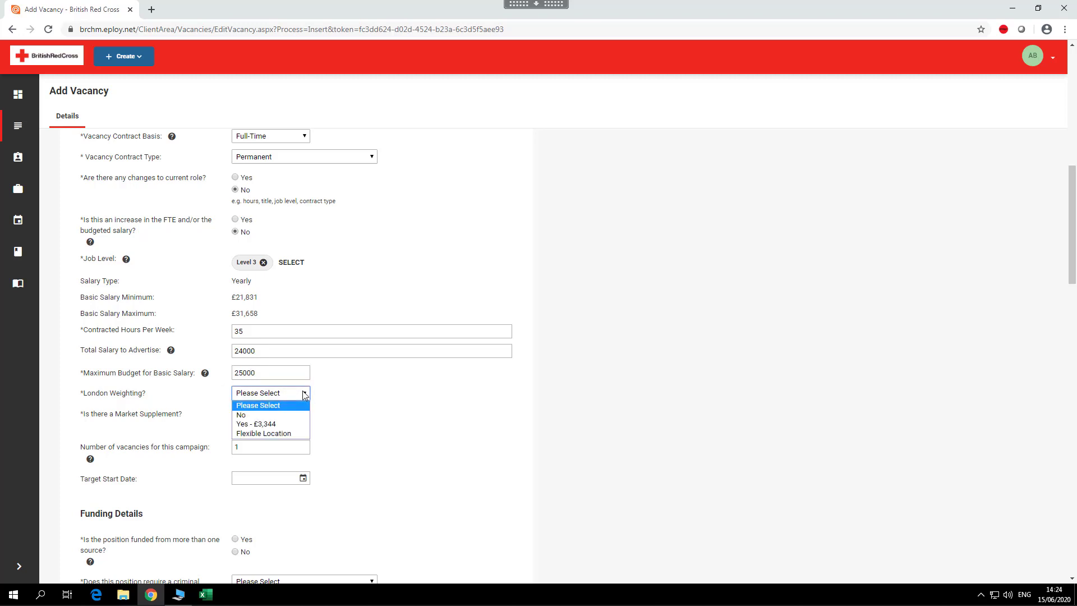
pyautogui.click(301, 420)
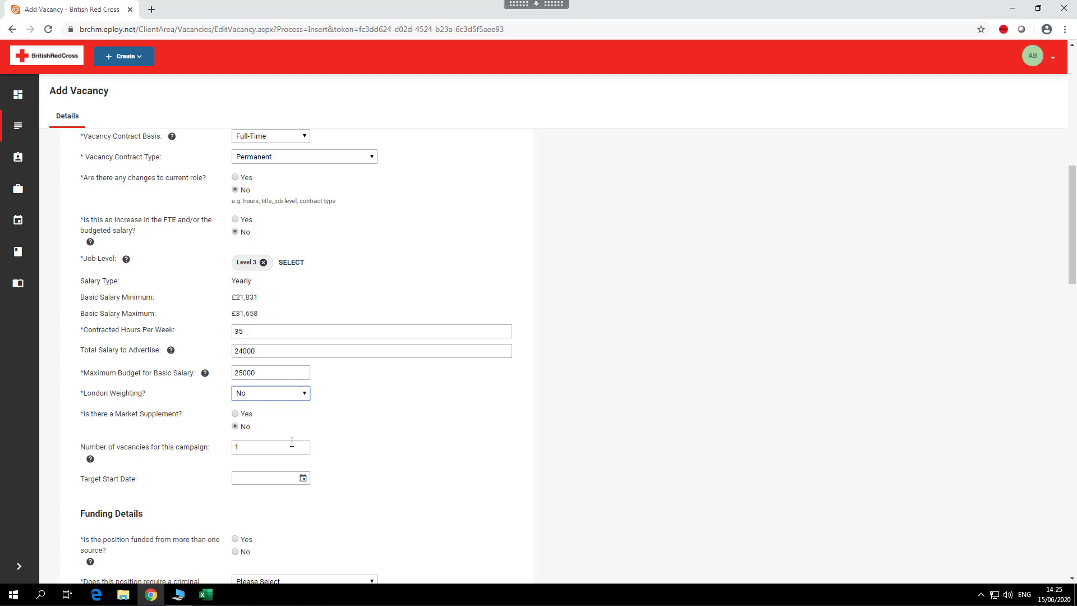
# Set the vacancy's target start date to 20/07/2020.
pyautogui.click(303, 479)
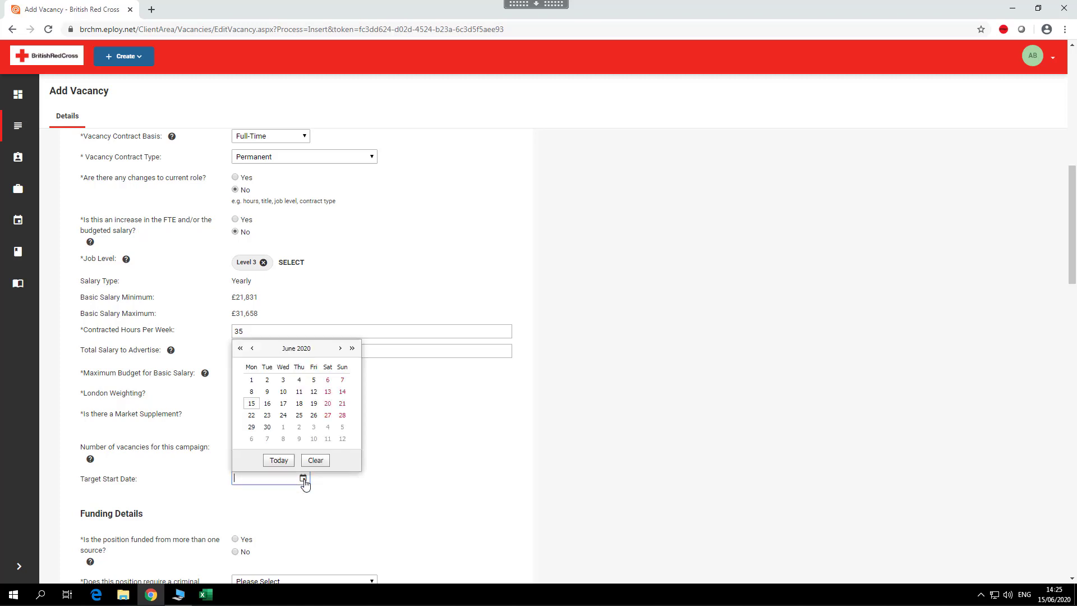
pyautogui.click(340, 349)
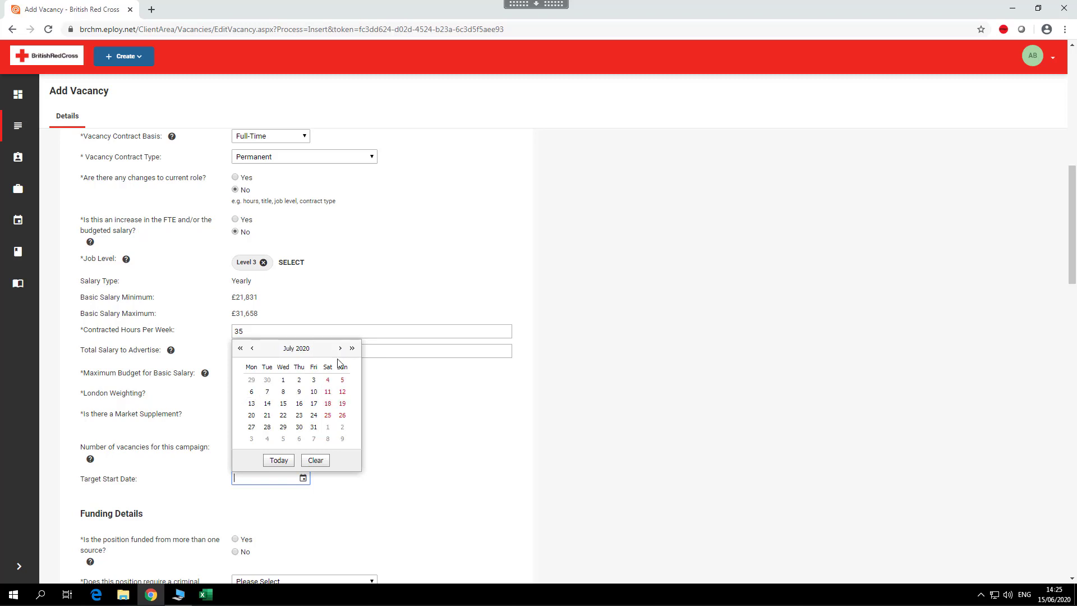
pyautogui.click(253, 416)
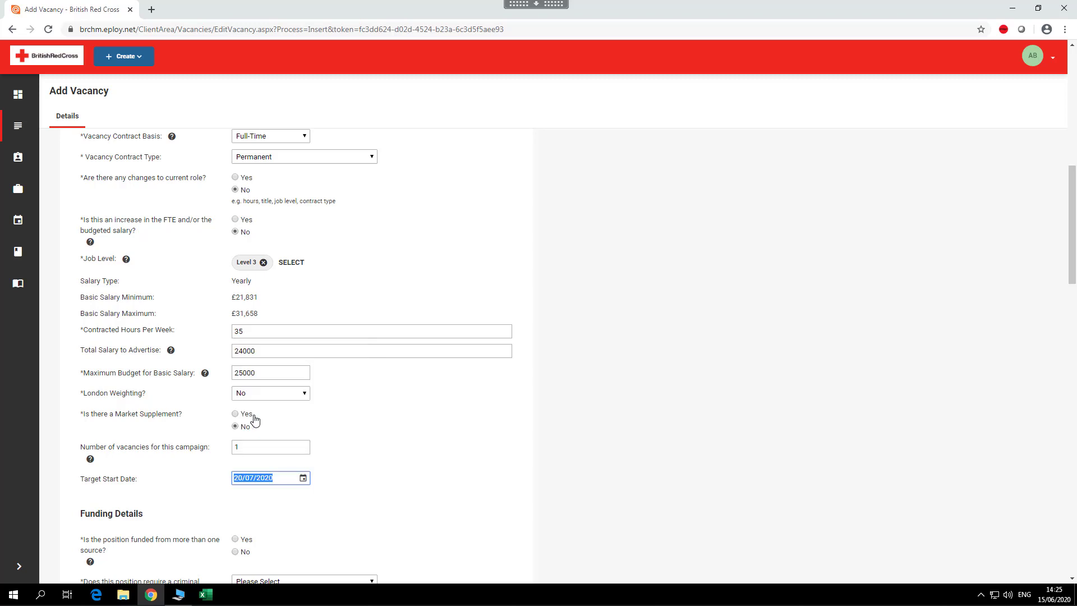
pyautogui.click(415, 492)
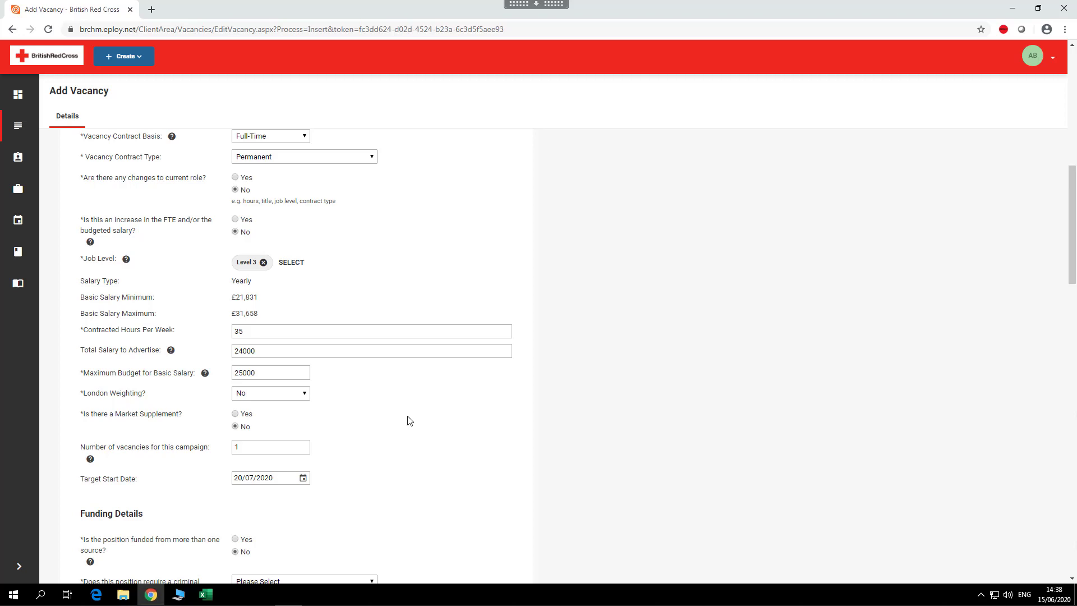
# Answer No to multiple funding sources and set the criminal record check to PVG – Enhanced Check – Working with Adults and Children.
pyautogui.scroll(-6, 408, 421)
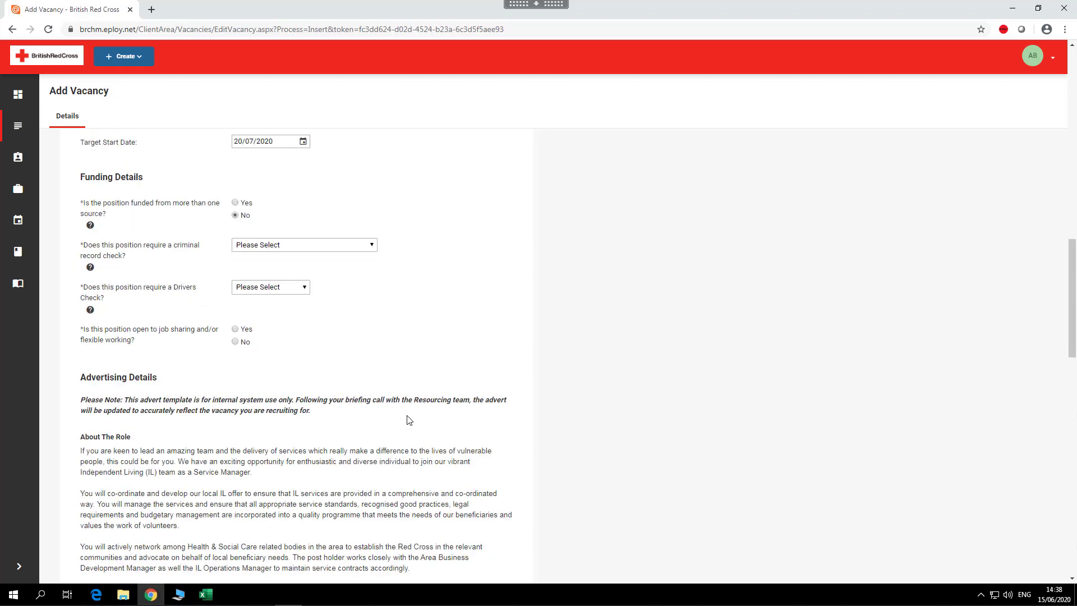
pyautogui.scroll(-1, 409, 420)
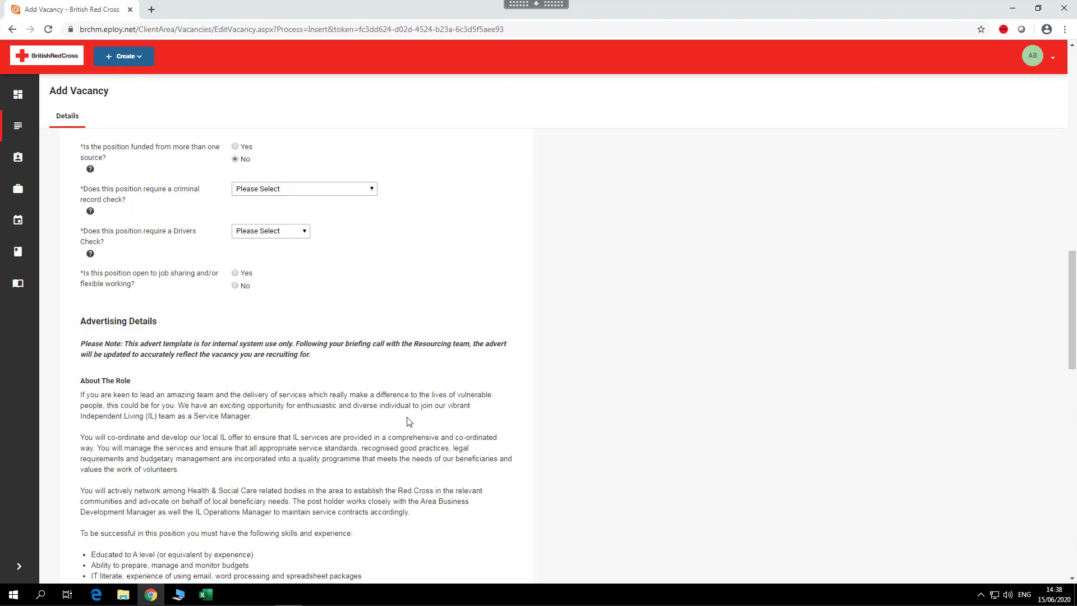
pyautogui.scroll(1, 410, 421)
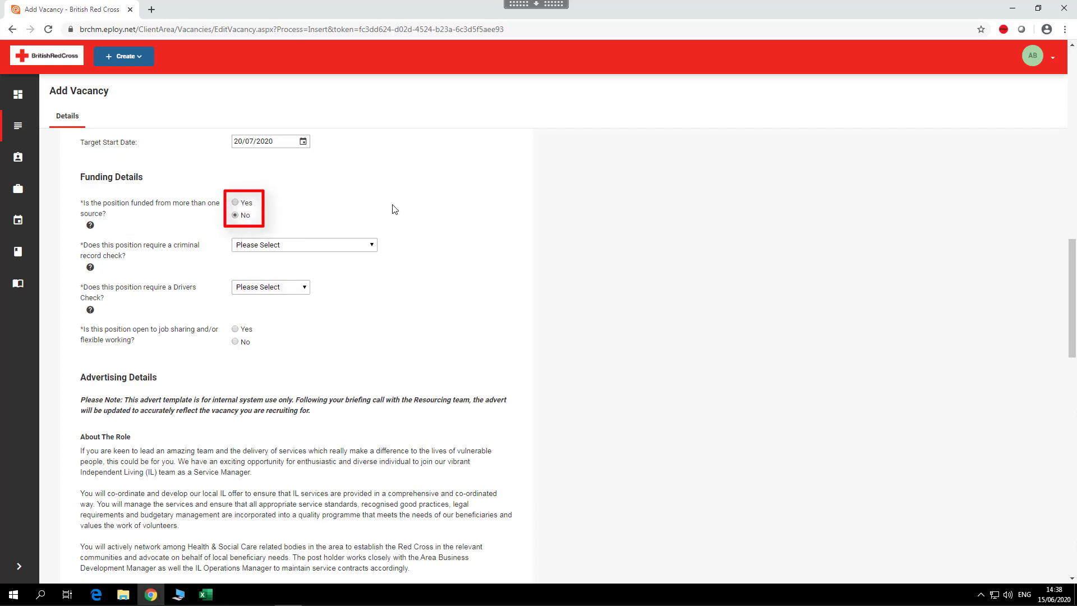
pyautogui.click(236, 202)
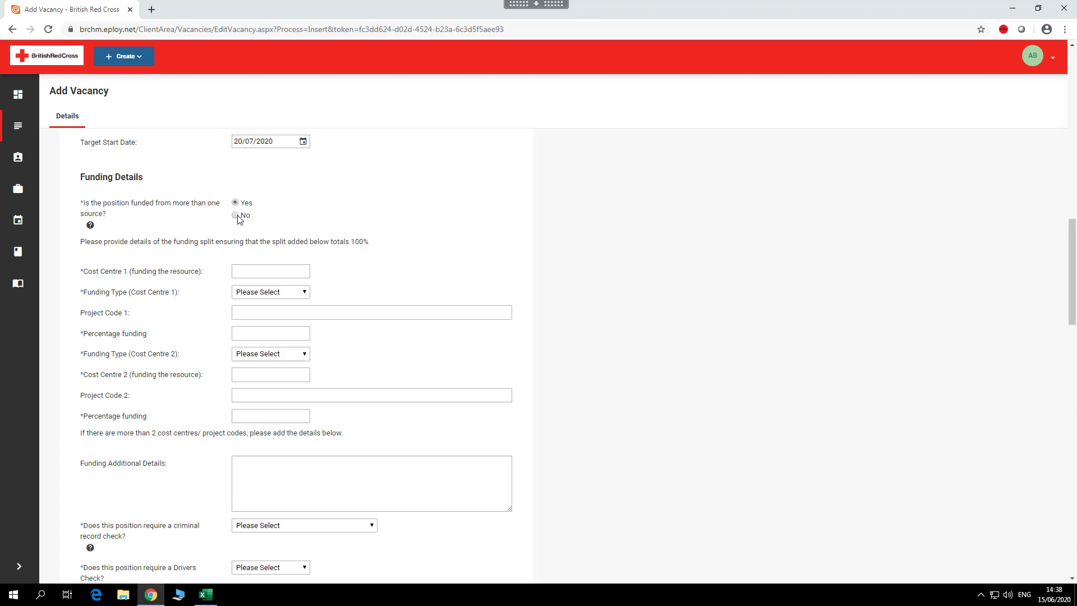
pyautogui.click(236, 216)
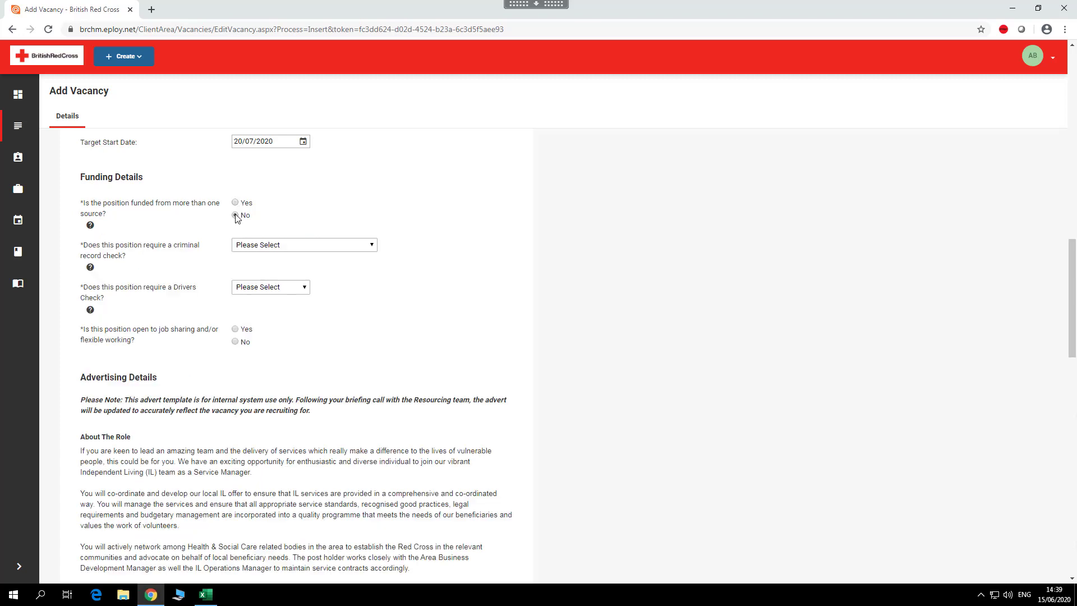
pyautogui.click(372, 247)
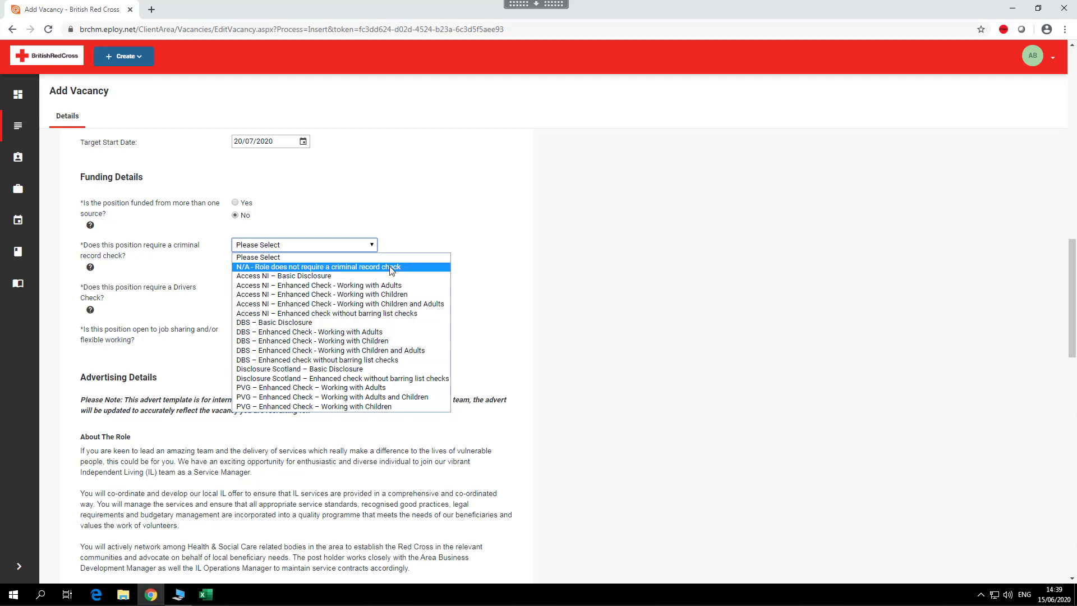
pyautogui.click(371, 398)
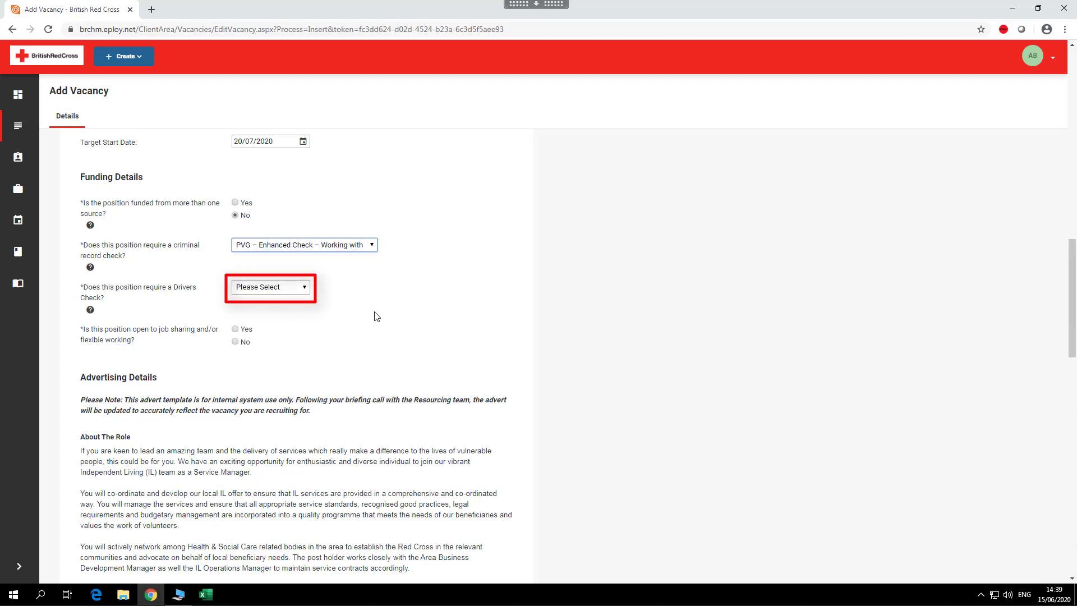
# Set the drivers check to Not Required and mark the position as open to job sharing or flexible working.
pyautogui.click(305, 289)
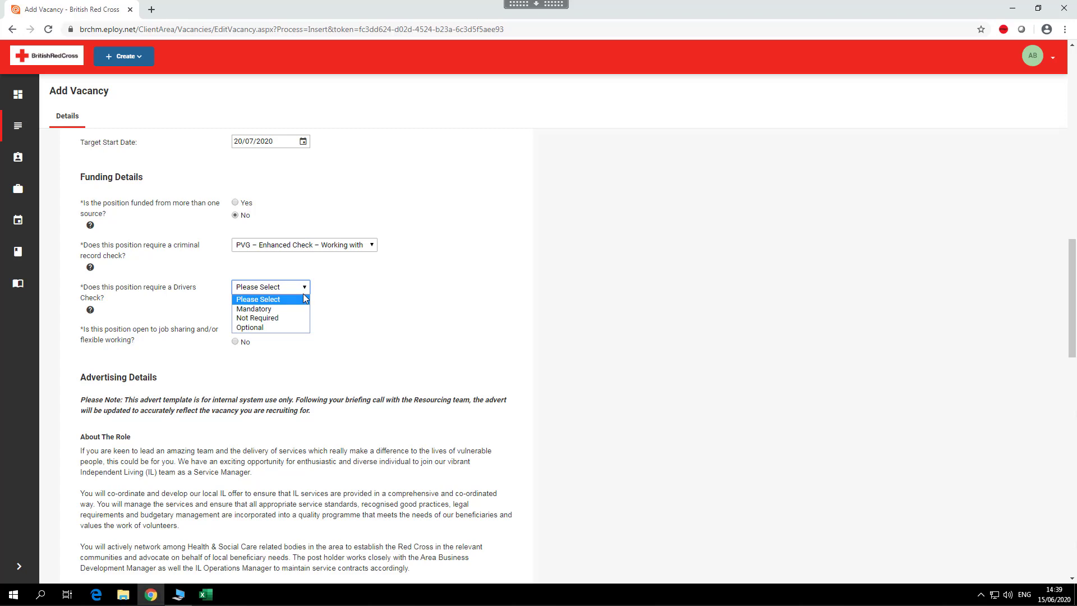
pyautogui.click(286, 318)
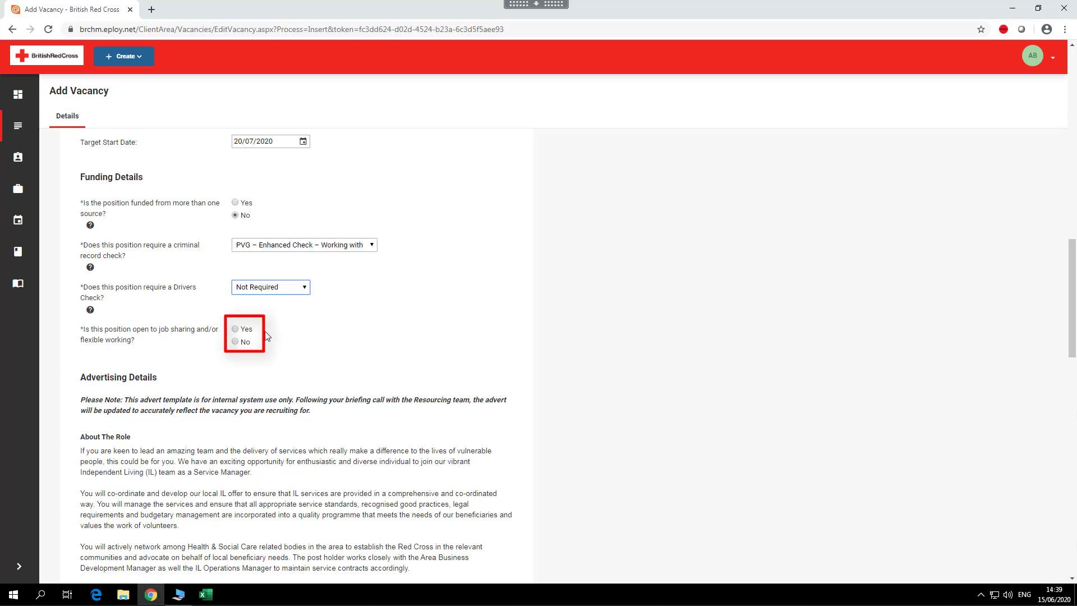
pyautogui.click(236, 330)
pyautogui.click(235, 343)
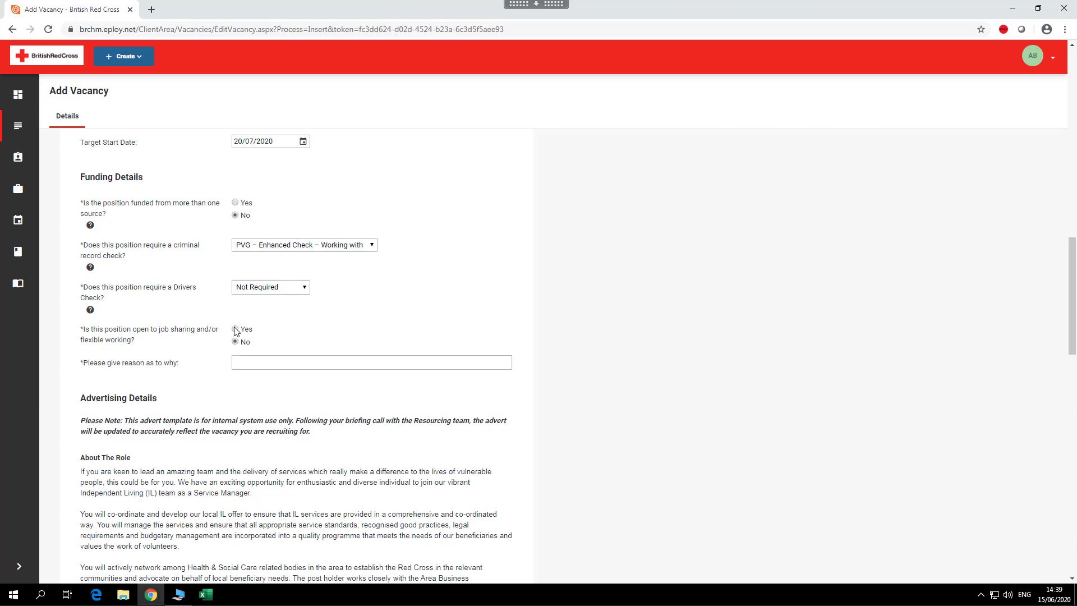
pyautogui.click(236, 329)
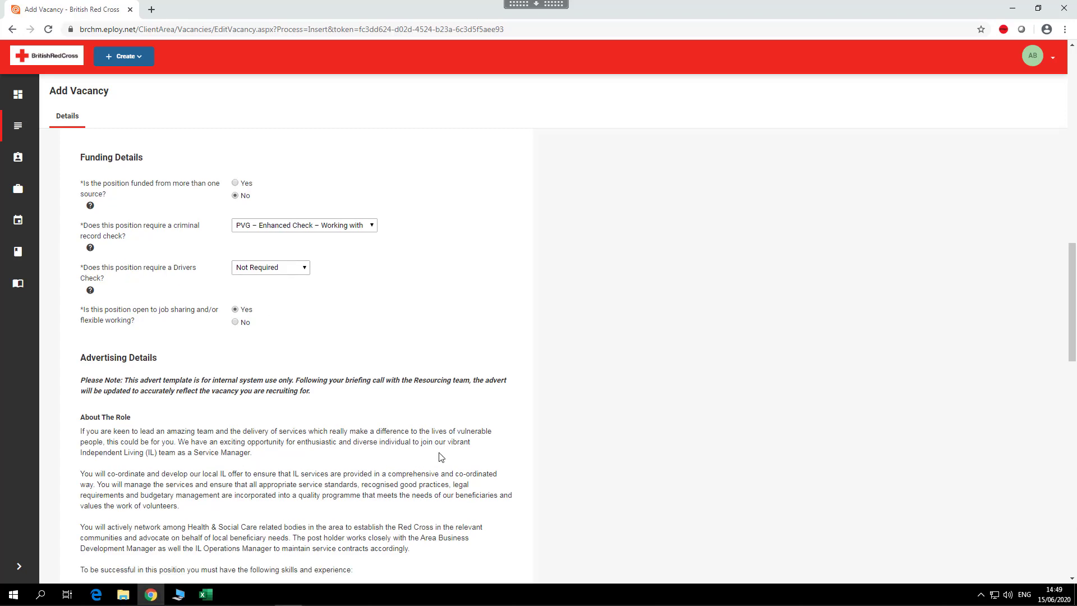
# Upload the file 3 IL Service Manager.pdf from the Pictures folder as the vacancy's role profile.
pyautogui.scroll(-3, 481, 434)
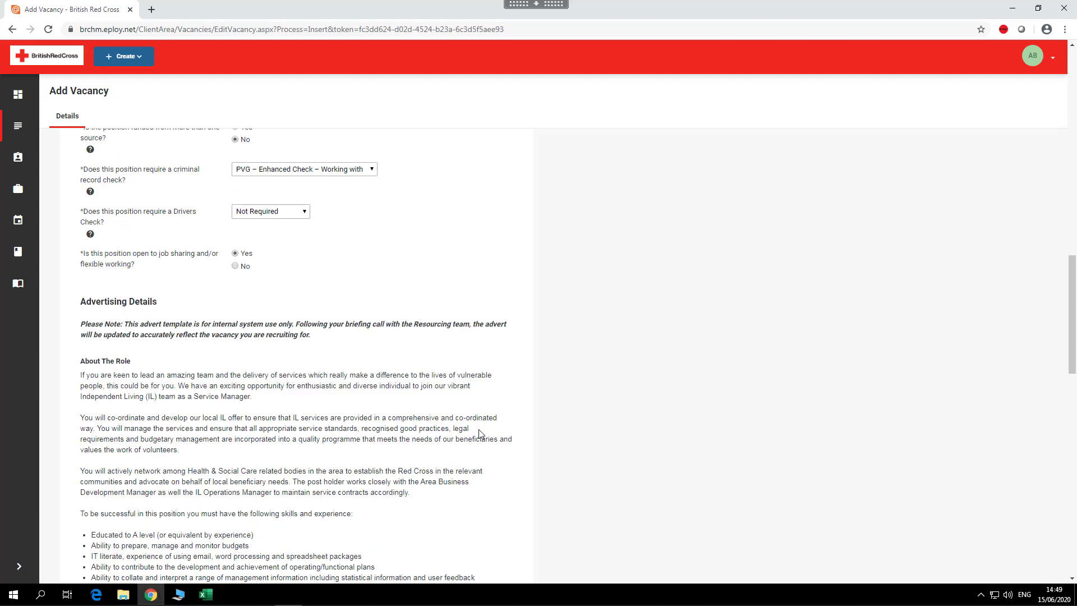
pyautogui.scroll(-1, 481, 433)
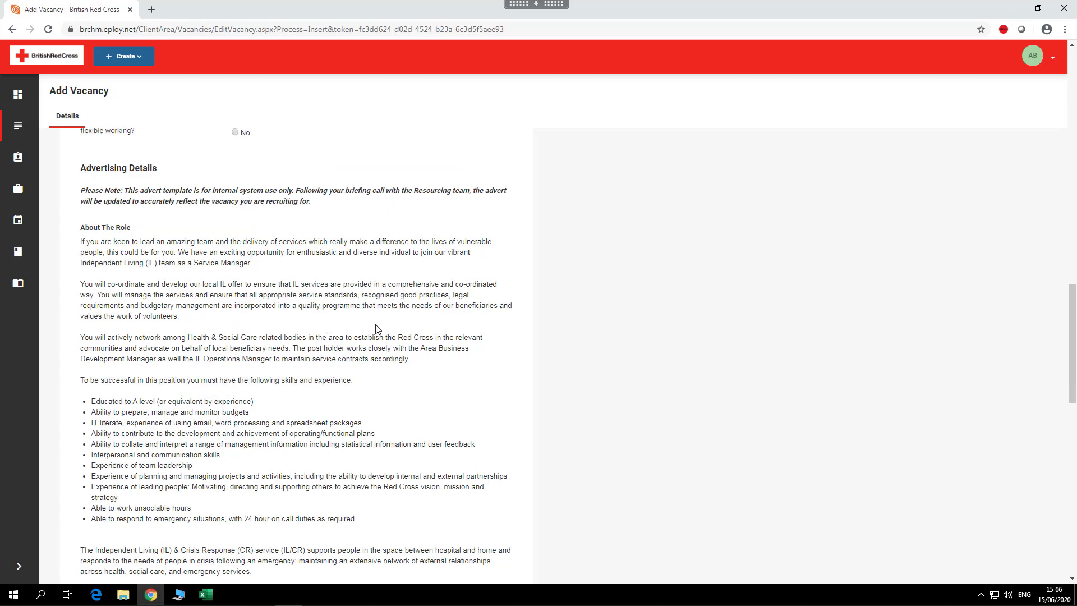
pyautogui.scroll(-1, 379, 327)
pyautogui.scroll(-10, 378, 327)
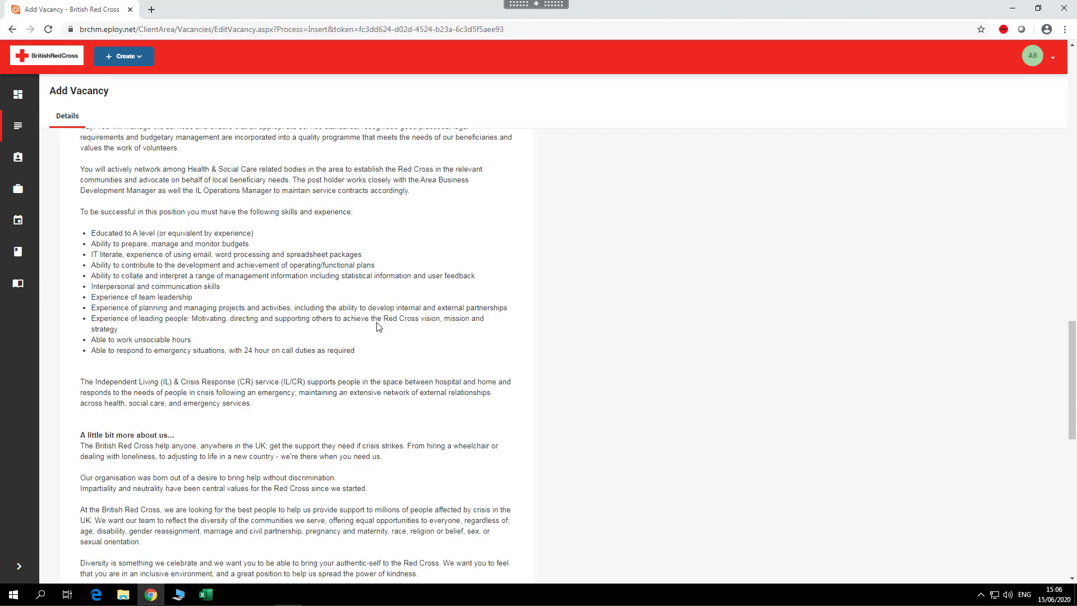
pyautogui.scroll(-3, 380, 331)
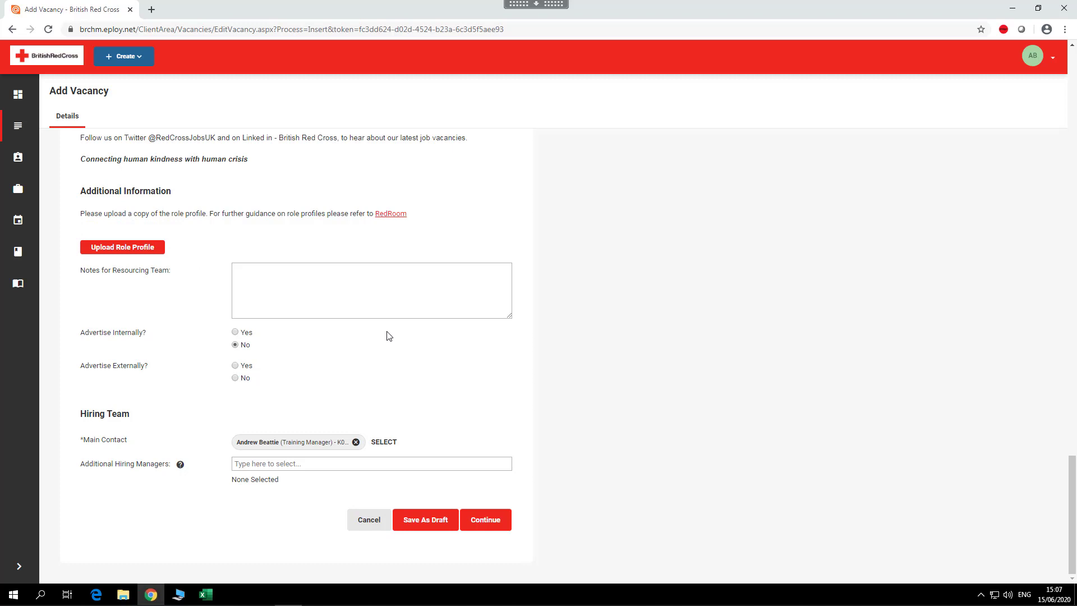
pyautogui.click(131, 248)
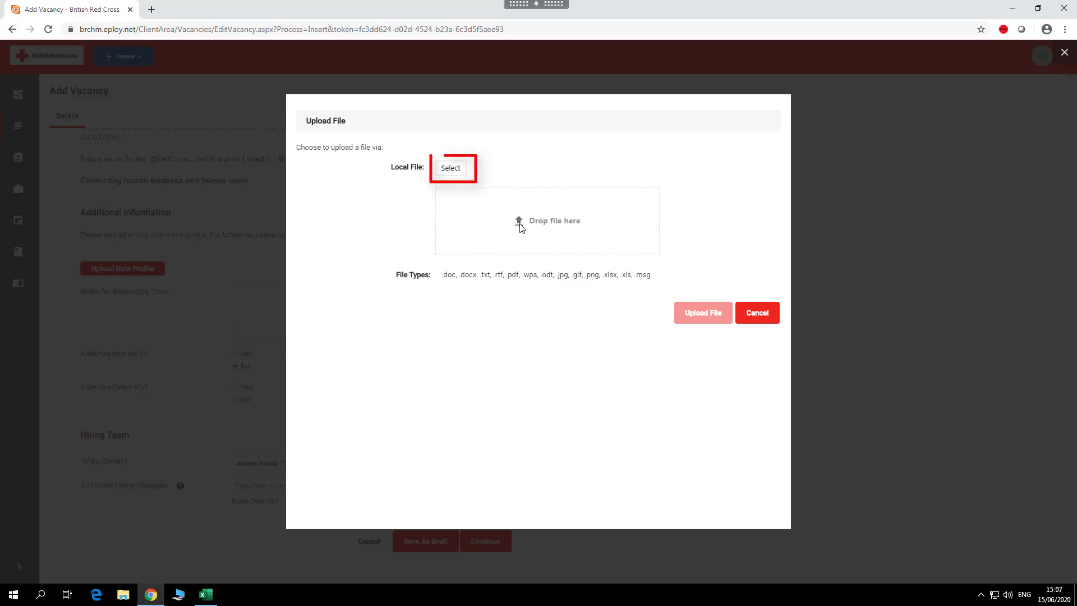
pyautogui.click(450, 168)
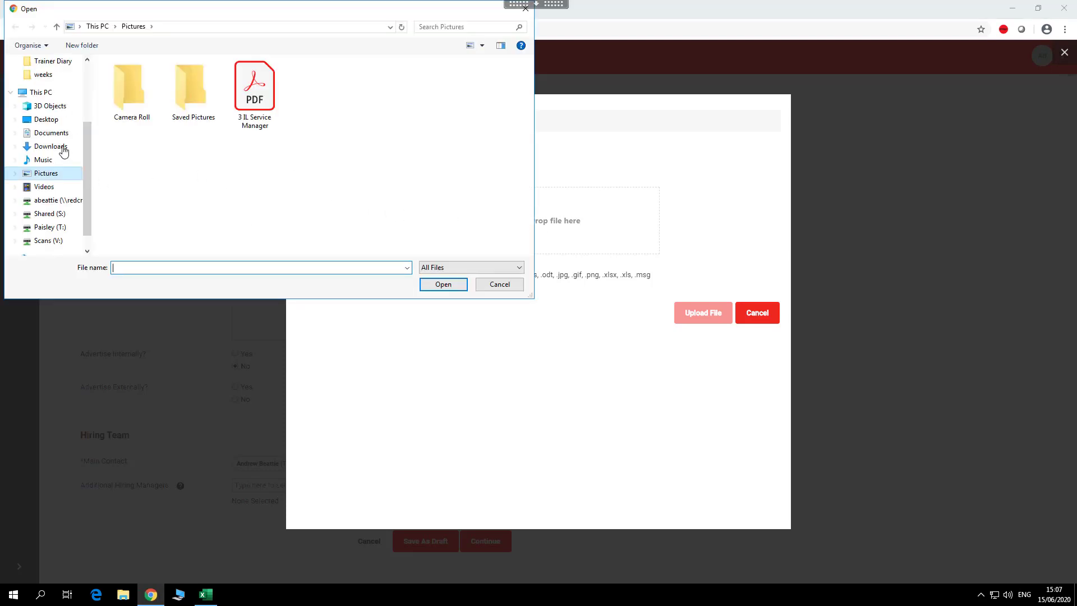
pyautogui.click(254, 91)
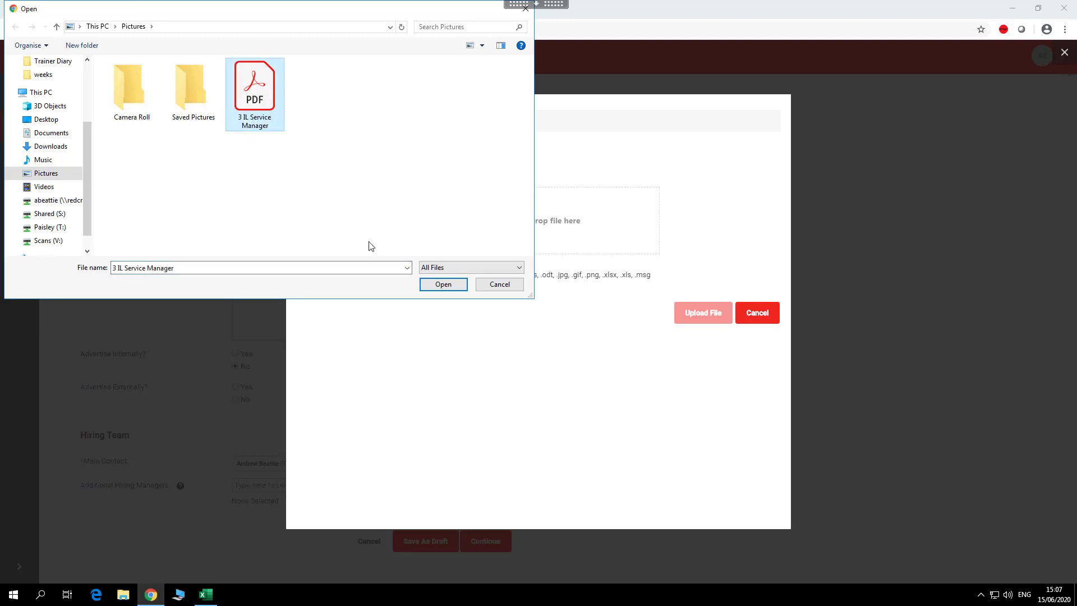
pyautogui.click(440, 285)
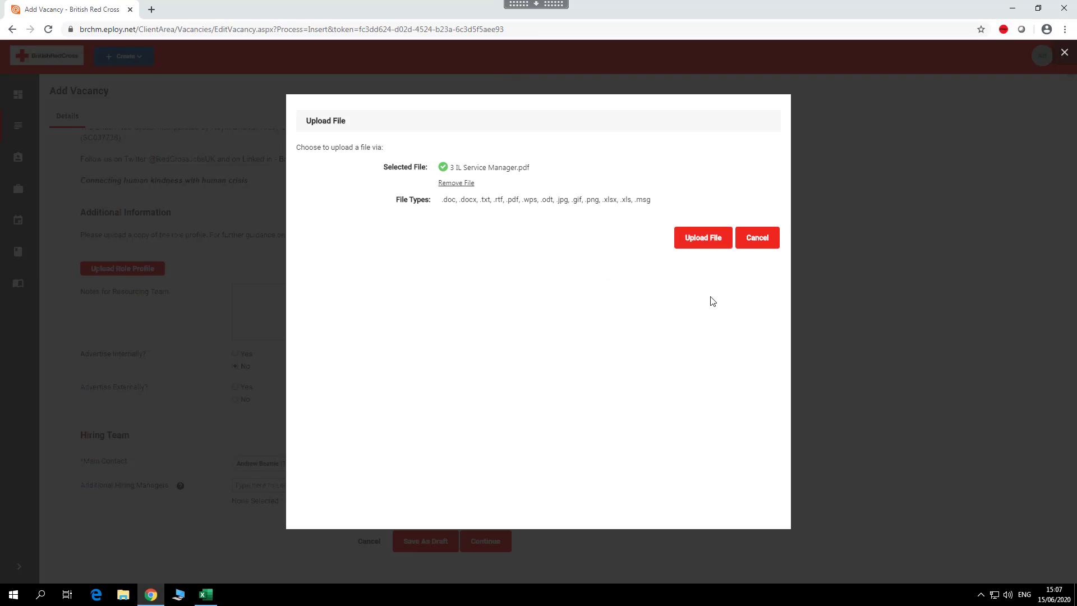
pyautogui.click(701, 245)
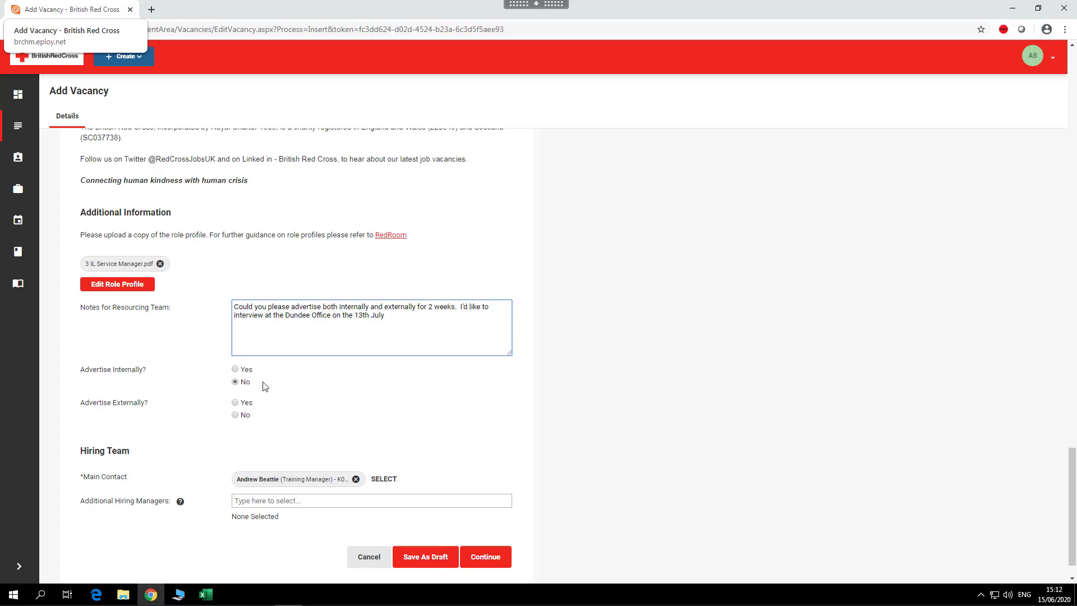
# Set both internal and external advertising of the vacancy to Yes.
pyautogui.click(236, 370)
pyautogui.click(243, 404)
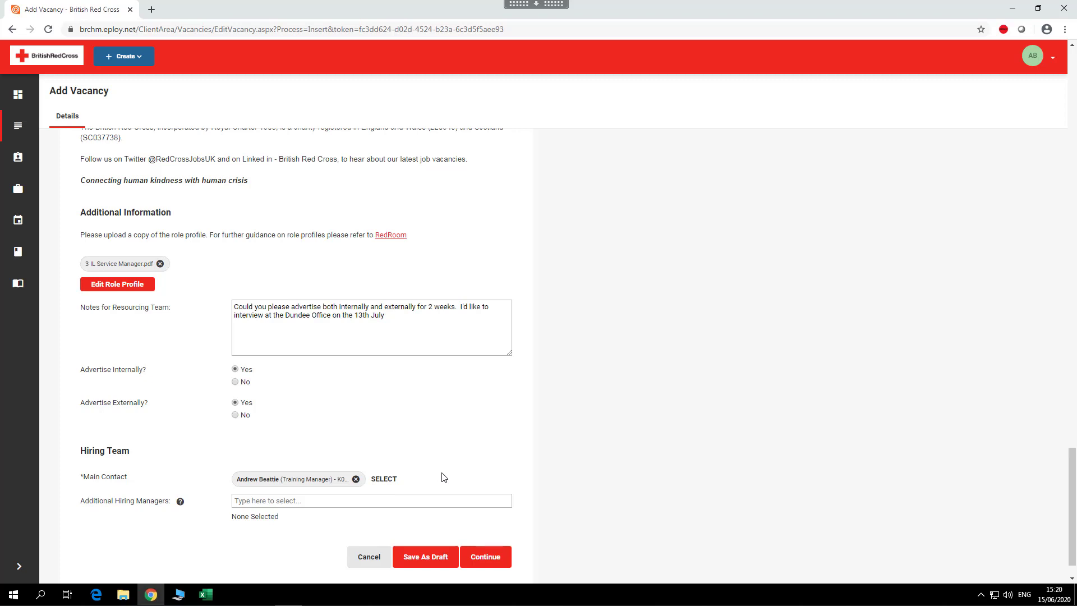
# Add two additional hiring managers from K02 IL/CR - Scotland to the hiring team and continue to the authorisation stage.
pyautogui.click(263, 500)
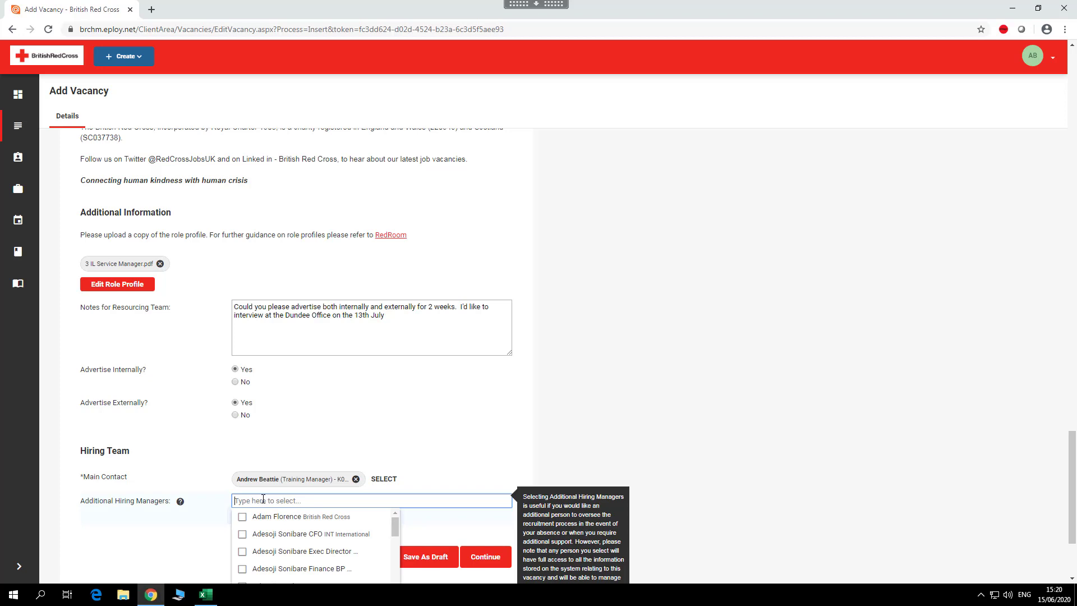
pyautogui.write('Giles')
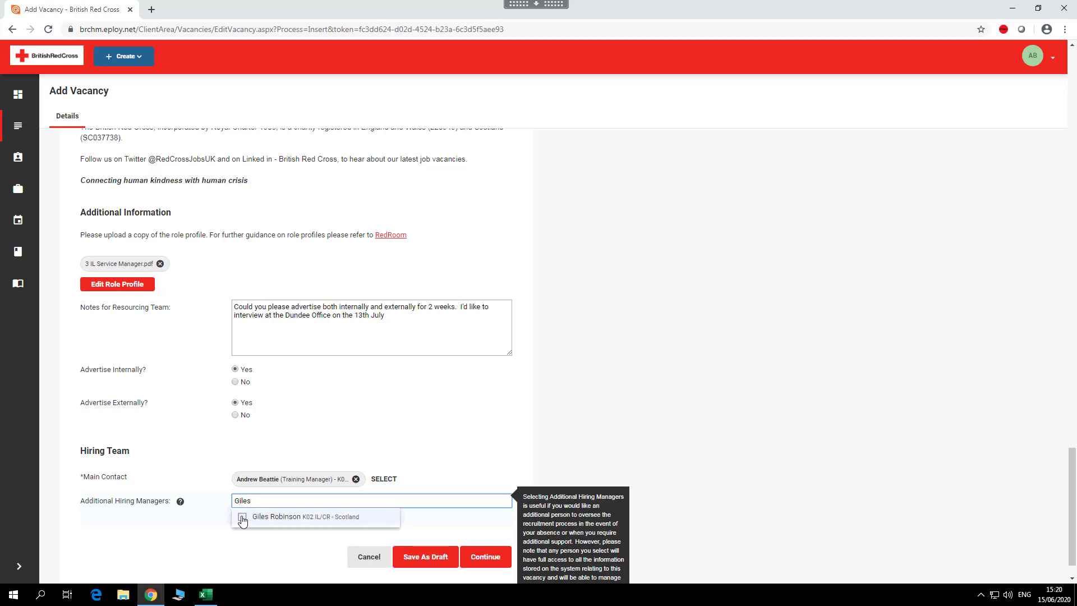
pyautogui.click(241, 517)
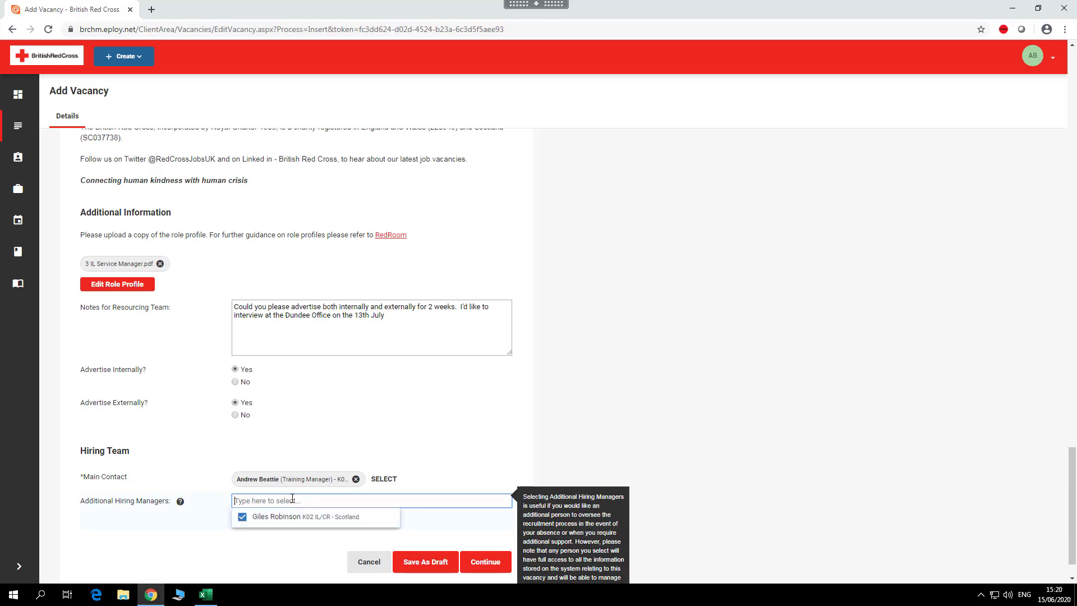
pyautogui.press('Tab')
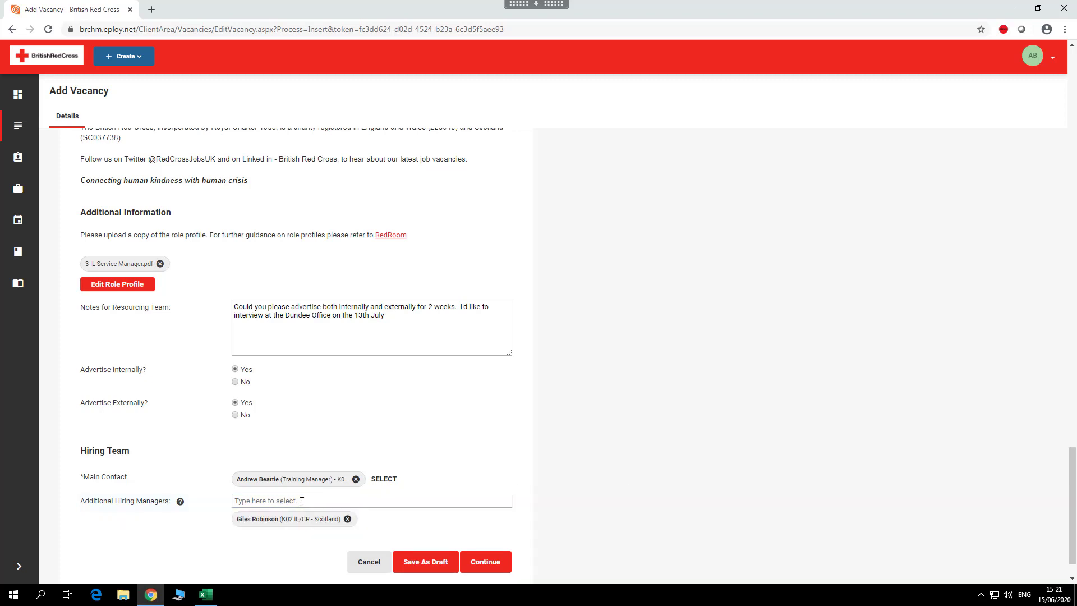
pyautogui.scroll(-1, 302, 501)
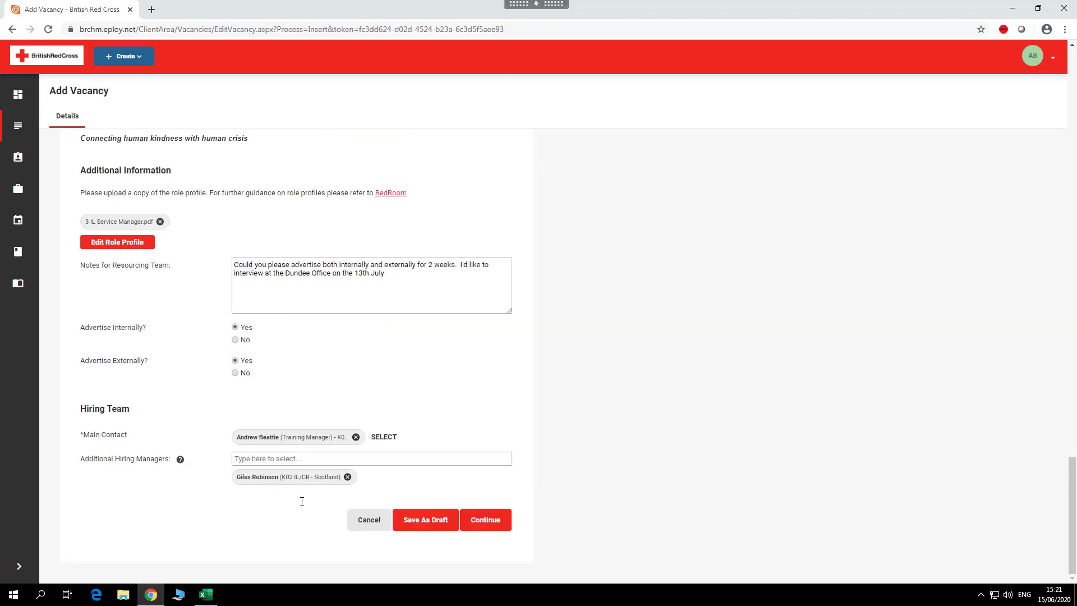
pyautogui.click(294, 459)
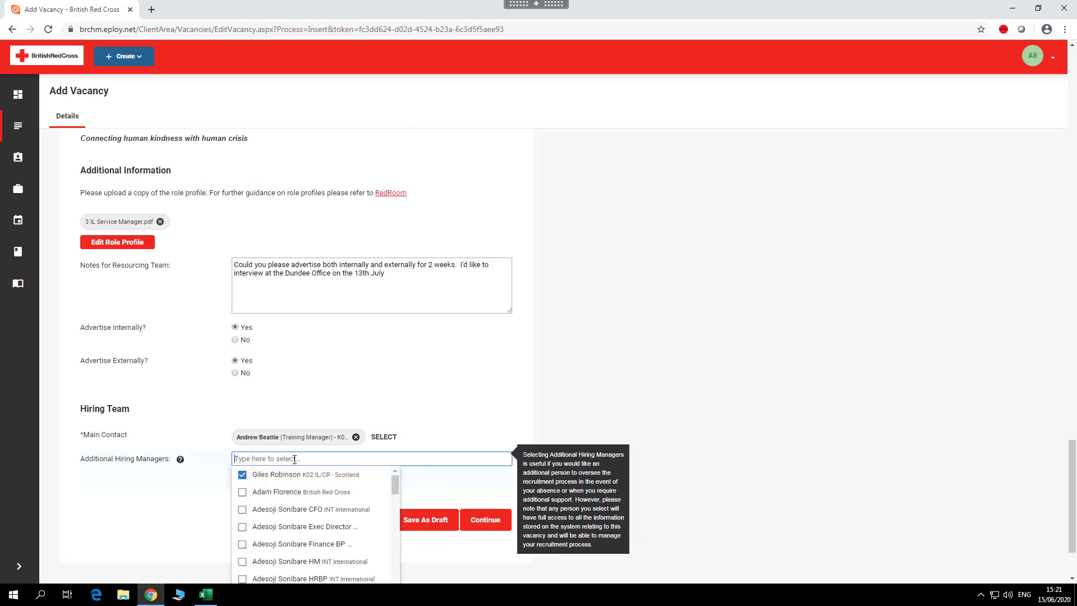
pyautogui.write('Brig')
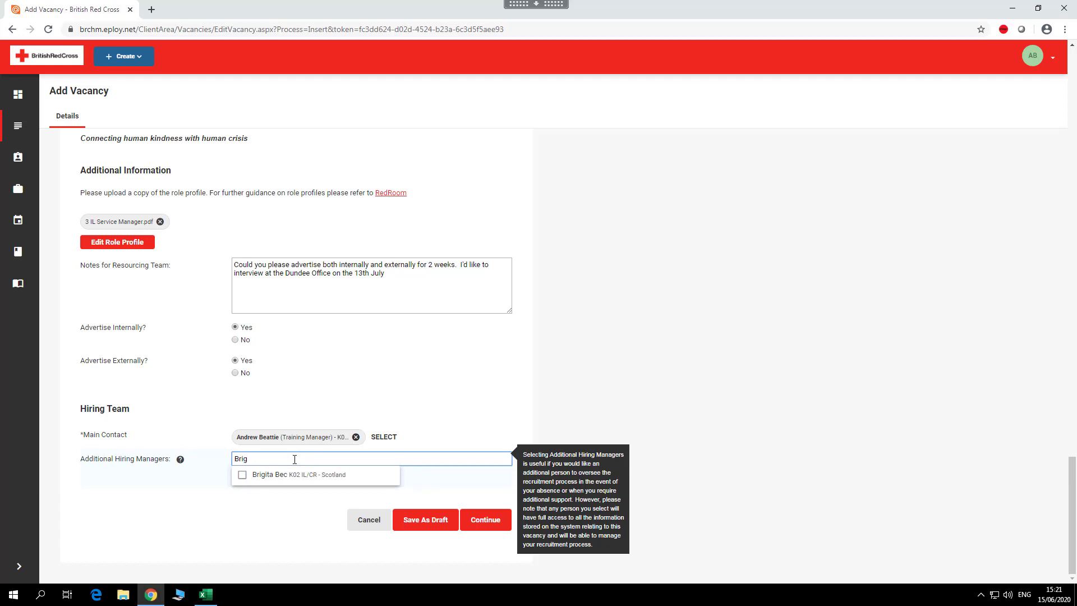
pyautogui.click(263, 486)
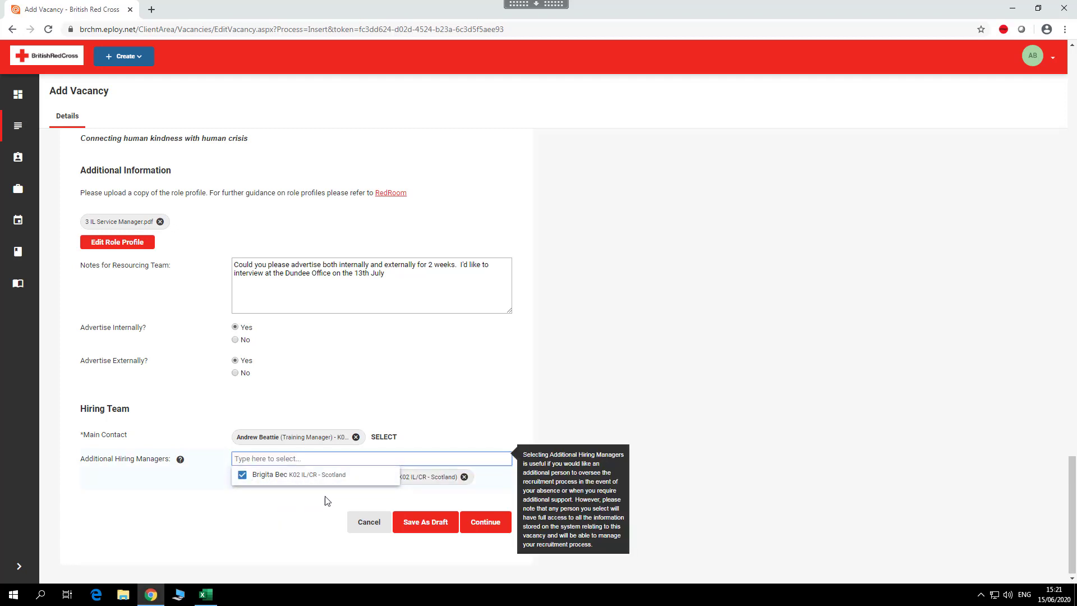
pyautogui.click(326, 512)
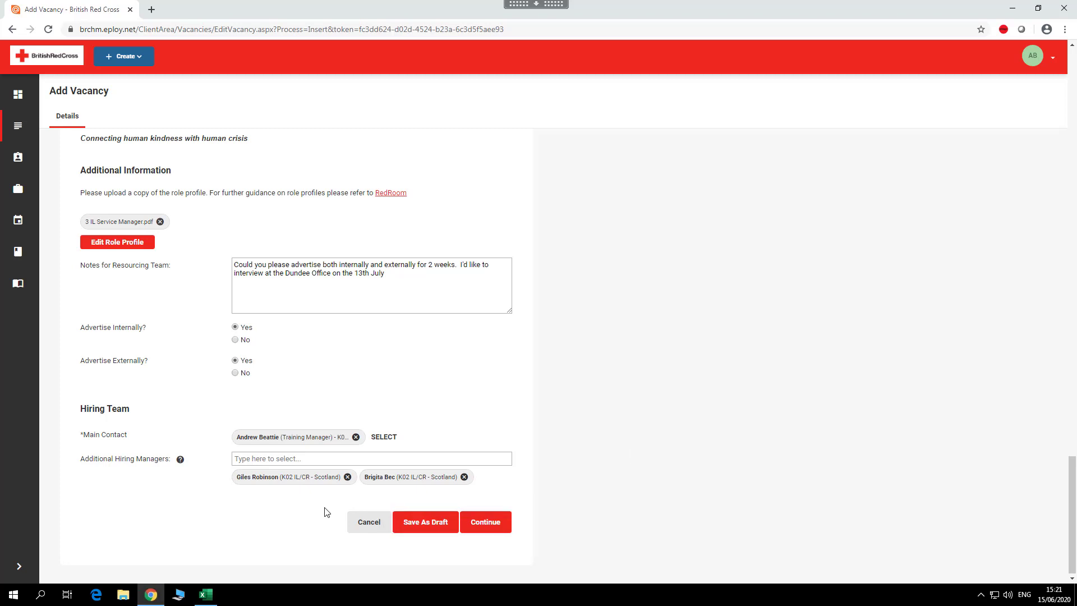
pyautogui.click(482, 524)
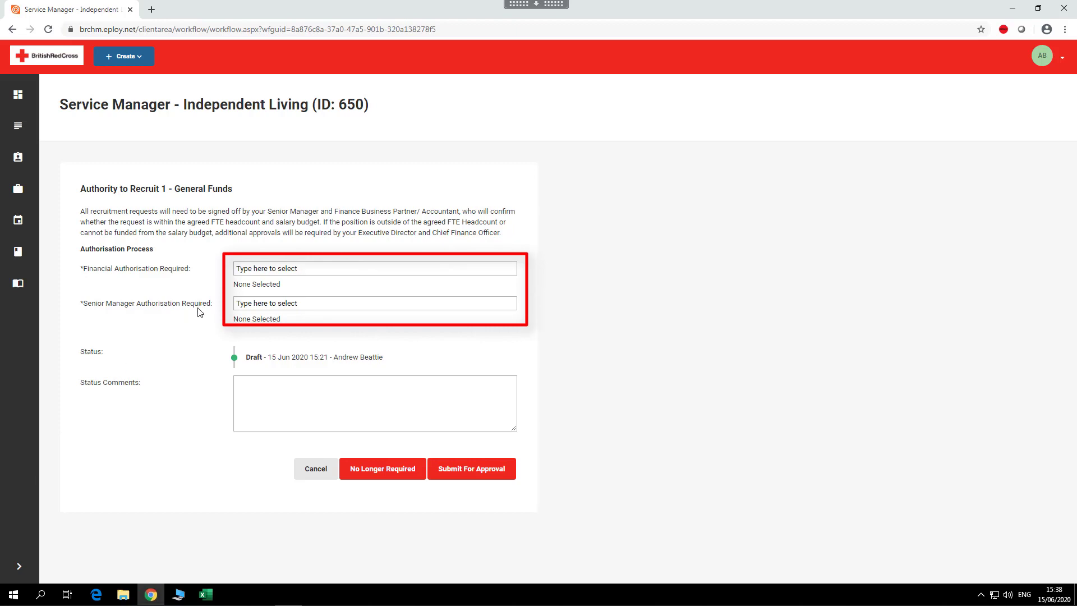
# Select the UKO UK Operations approver for both the financial authorisation and the senior manager authorisation.
pyautogui.click(295, 267)
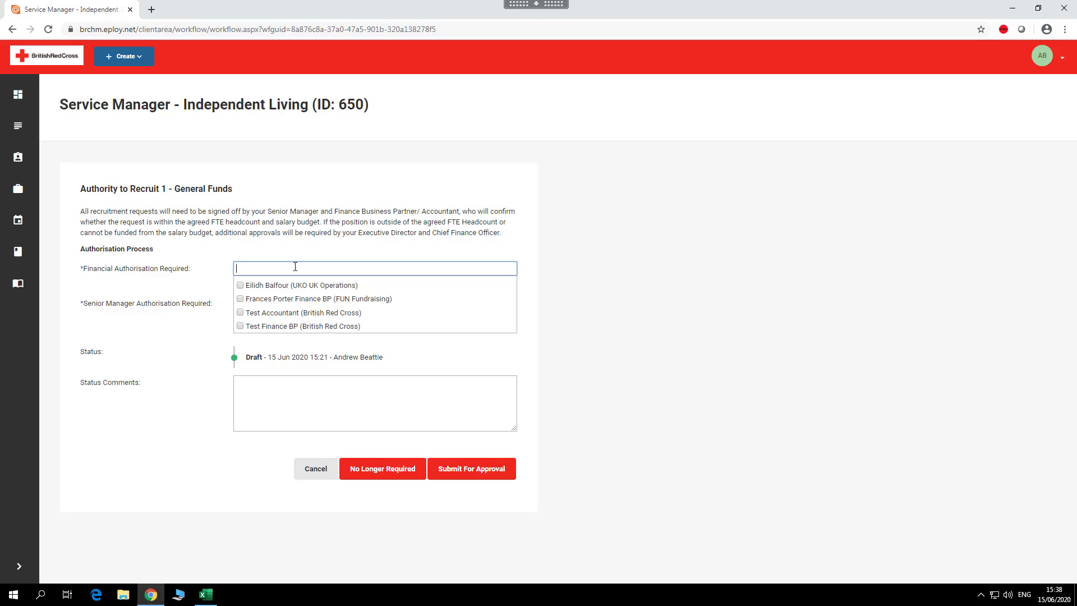
pyautogui.click(240, 286)
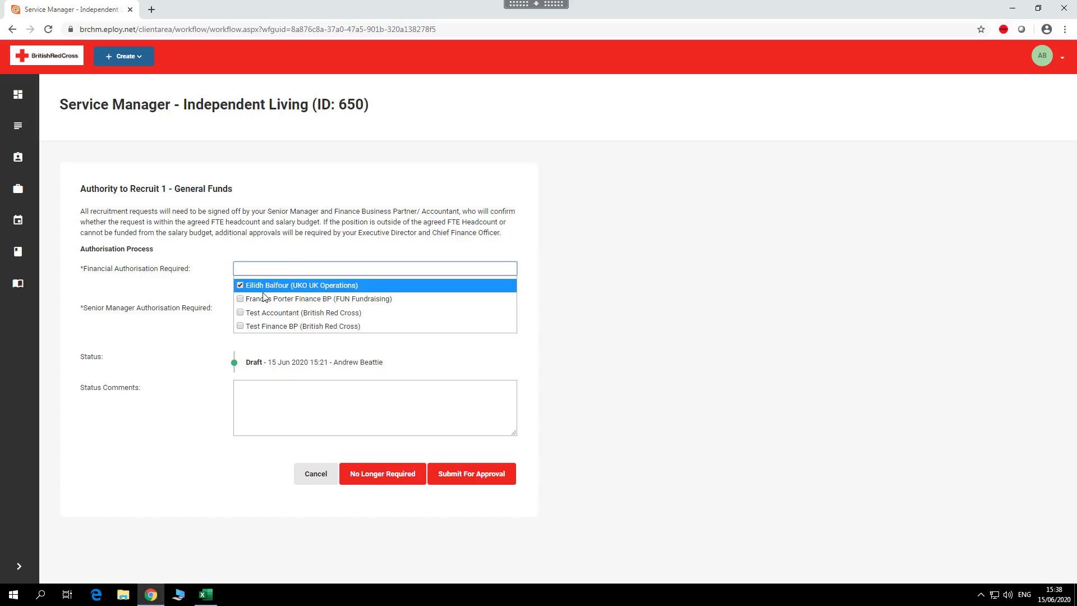
pyautogui.click(205, 334)
pyautogui.click(279, 308)
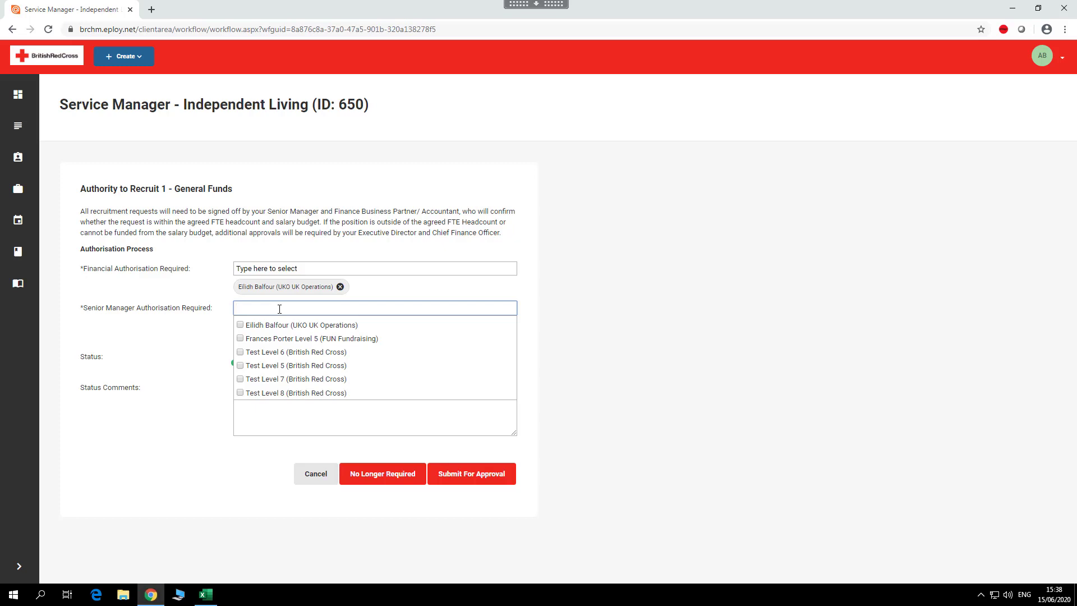
pyautogui.click(240, 326)
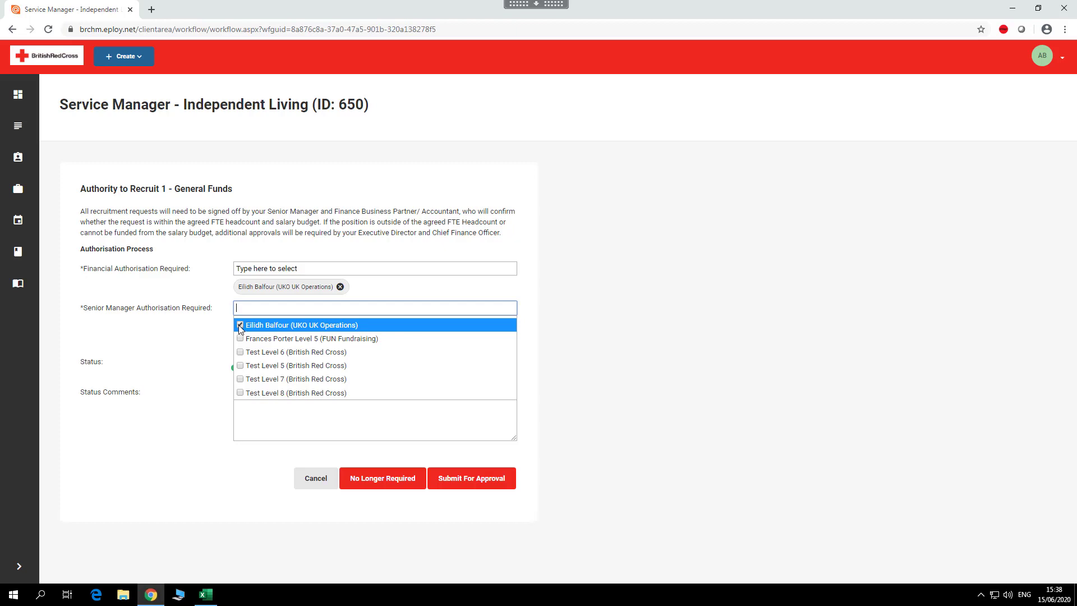
pyautogui.click(215, 351)
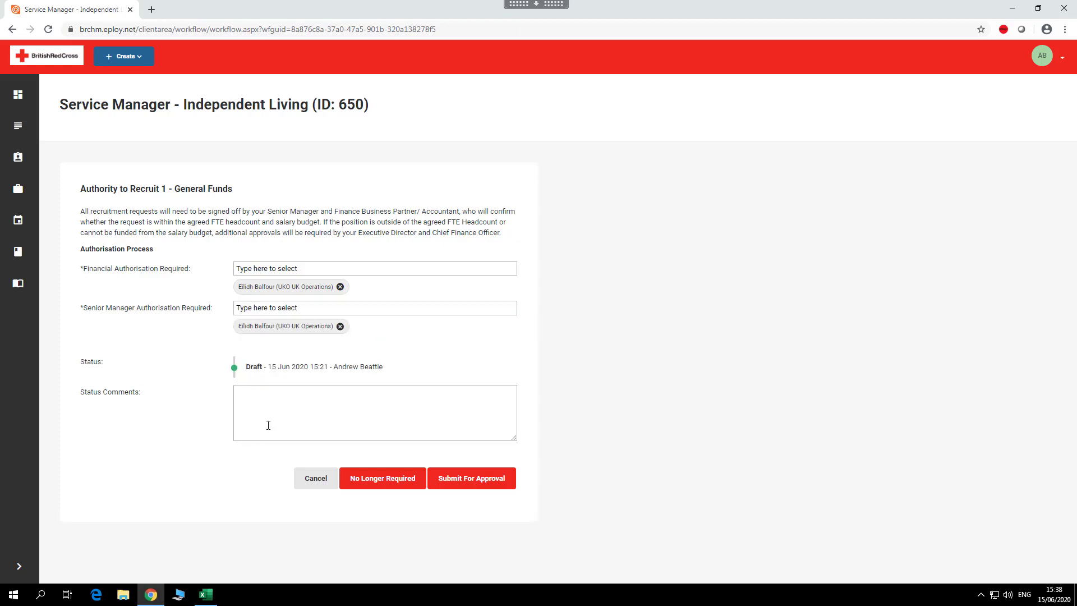
# Add the status comment "Can you please review this request" and submit the vacancy for approval.
pyautogui.click(270, 406)
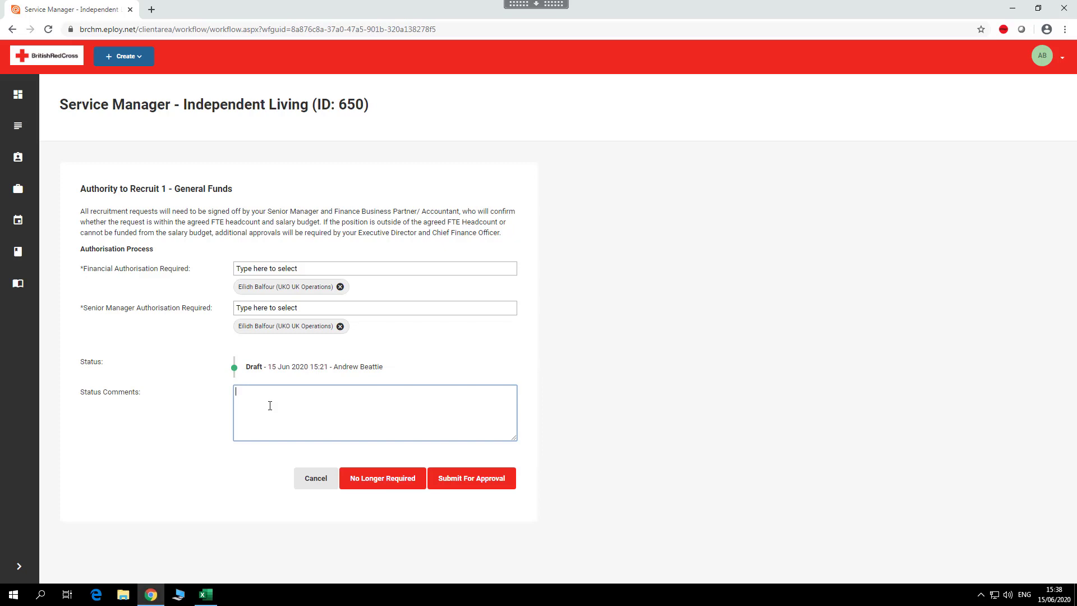
pyautogui.write('Can you please review this request')
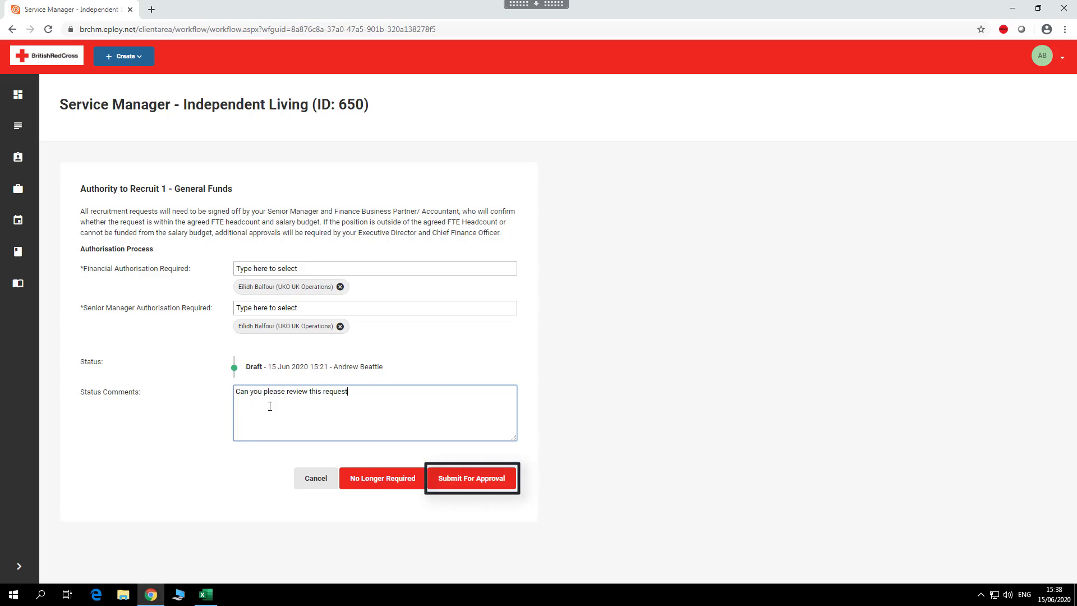
pyautogui.click(458, 480)
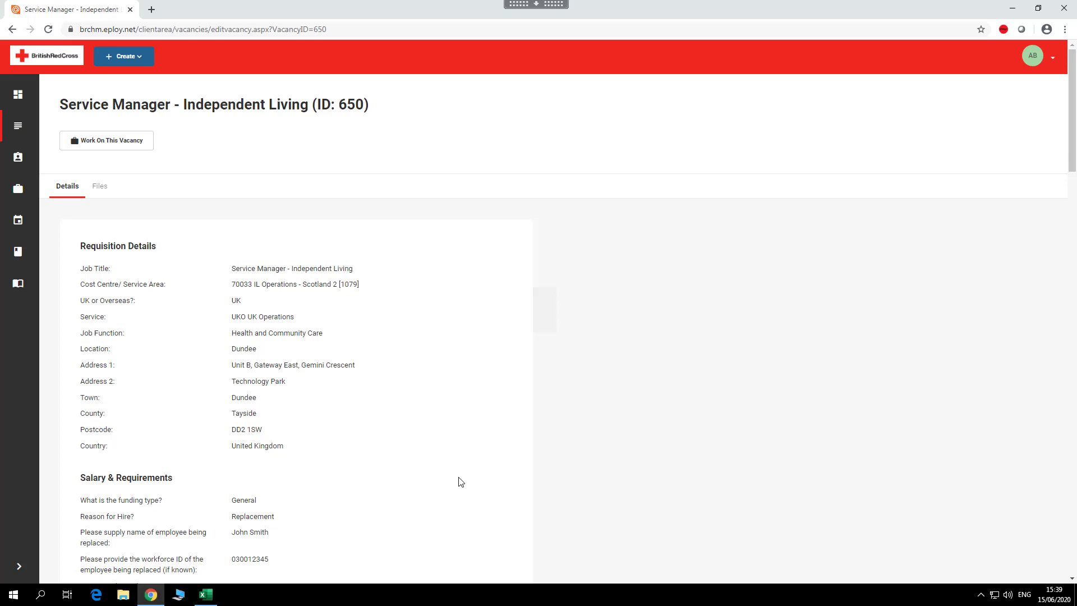
# Review the submitted vacancy's requisition, salary, funding, advertising and hiring team details and its authorisation status.
pyautogui.scroll(-2, 456, 460)
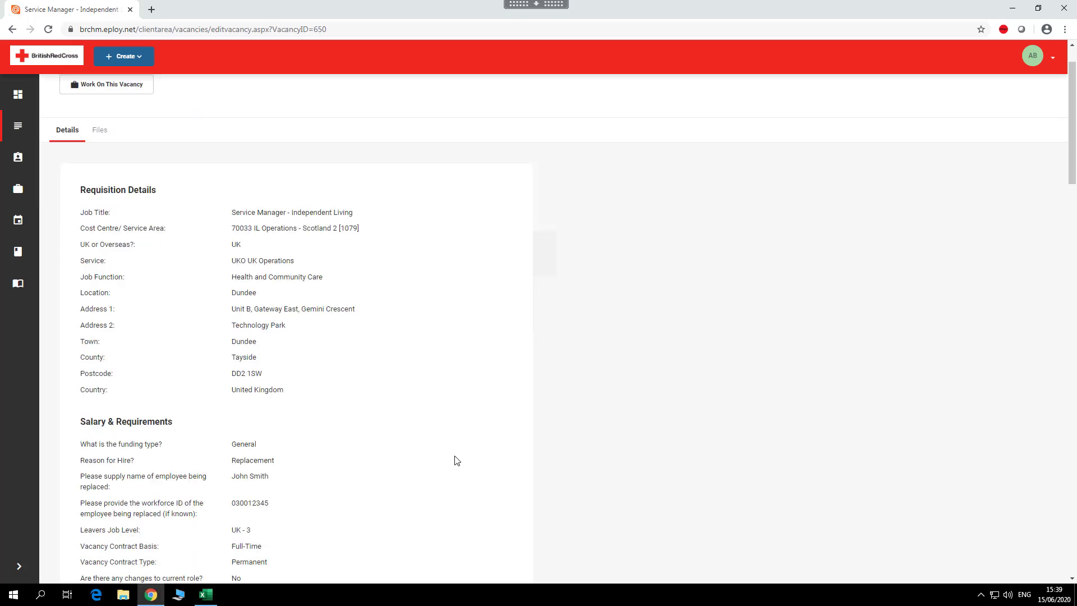
pyautogui.scroll(-5, 455, 461)
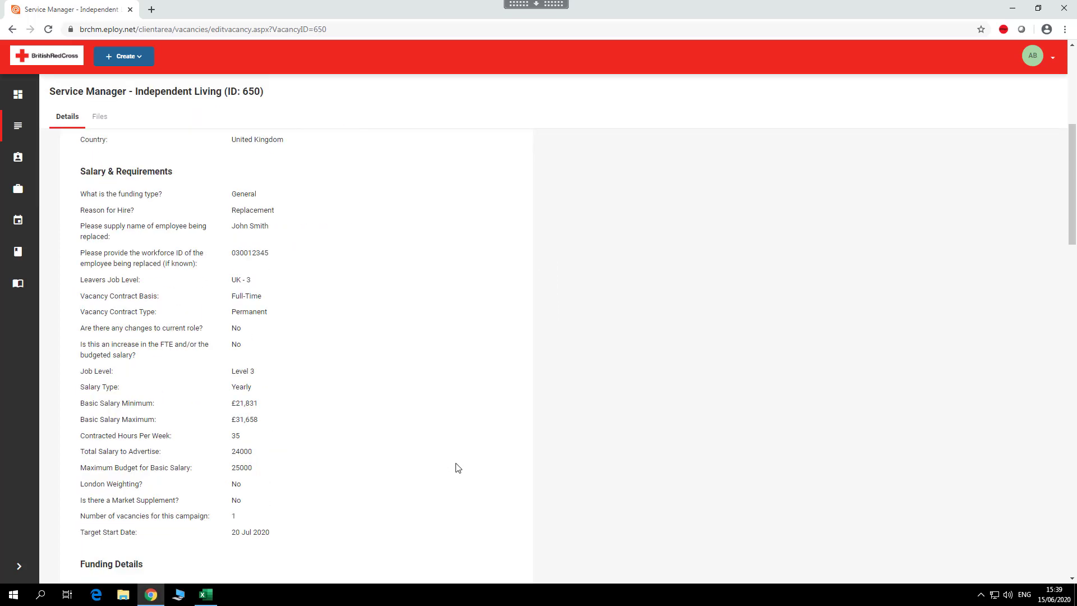
pyautogui.scroll(-7, 458, 469)
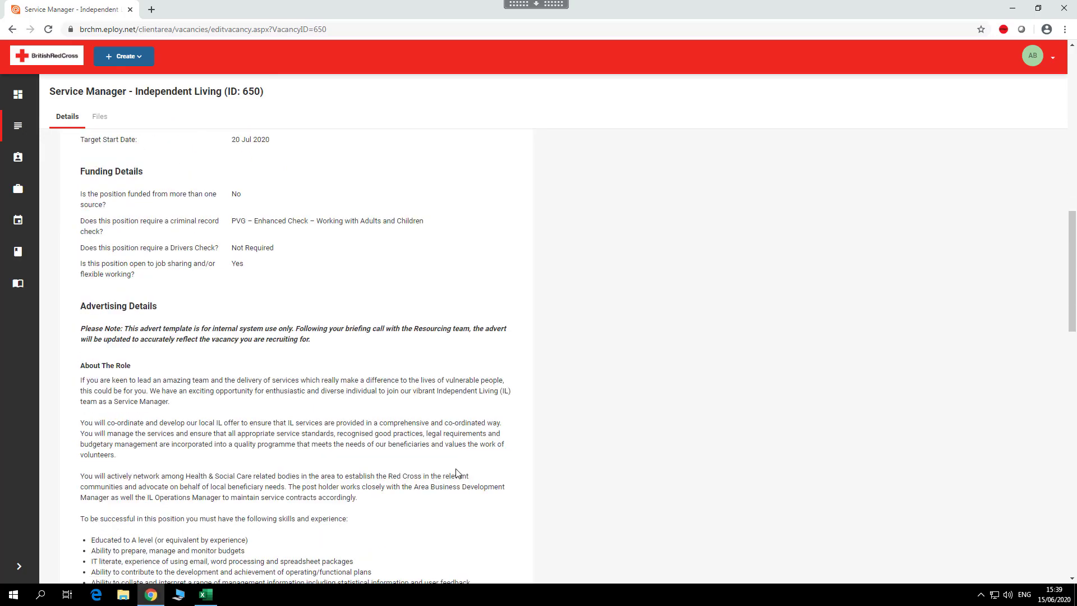
pyautogui.scroll(-8, 458, 474)
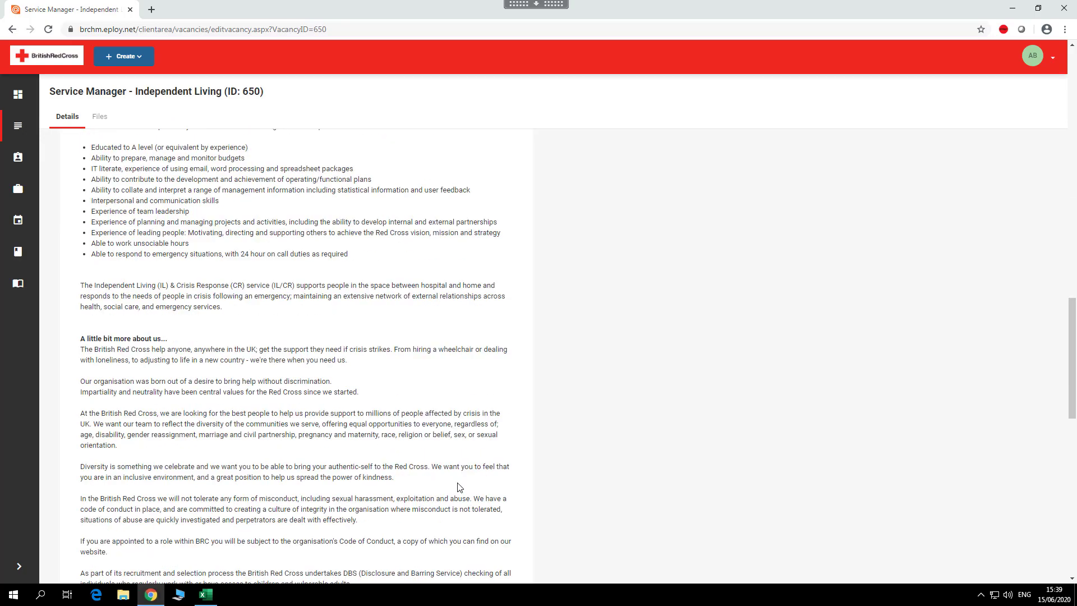
pyautogui.scroll(-11, 458, 489)
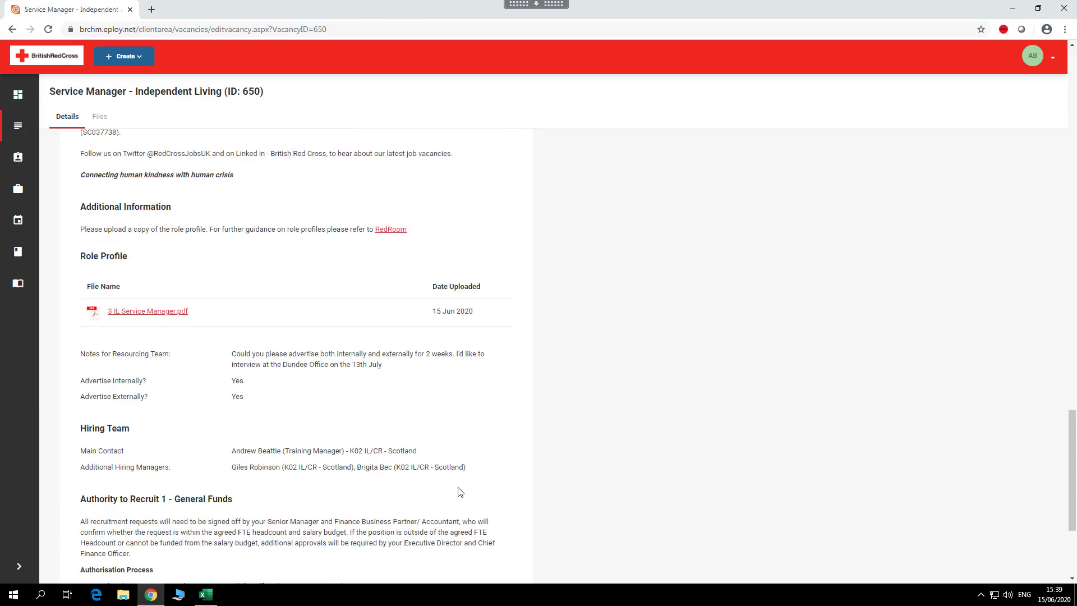
pyautogui.scroll(12, 458, 495)
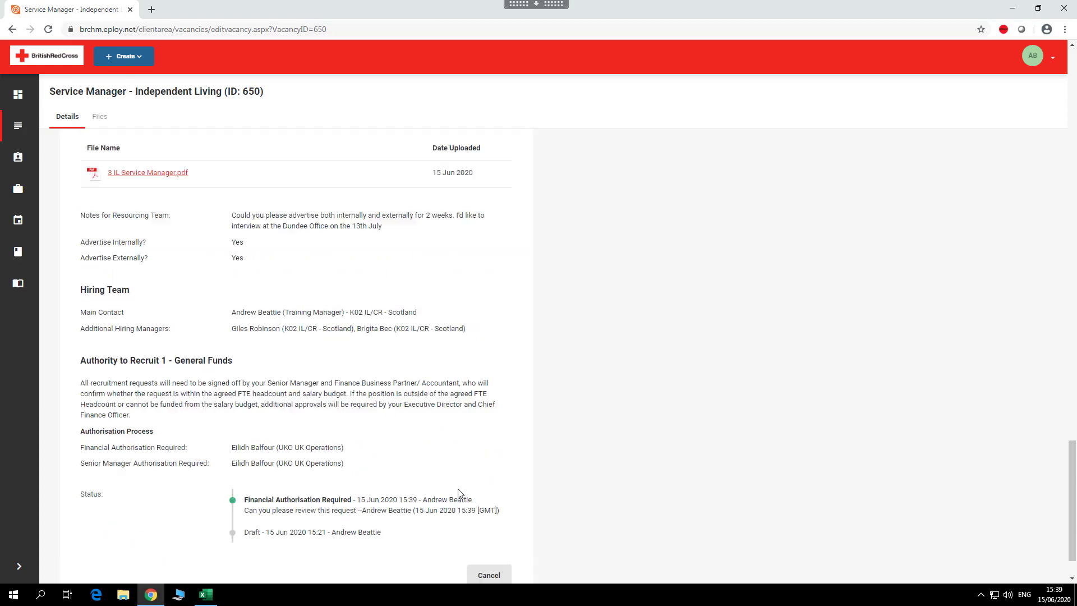
pyautogui.scroll(15, 458, 492)
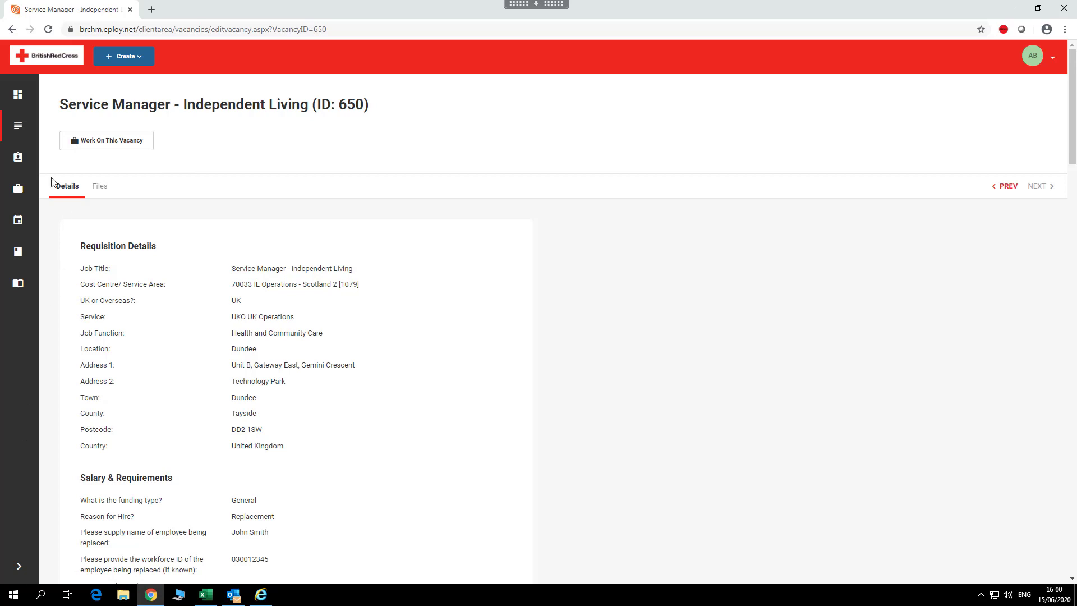
# Return to the dashboard and open the Service Manager - Independent Living vacancy with ID 650 from My Vacancies in Authorisation.
pyautogui.click(46, 57)
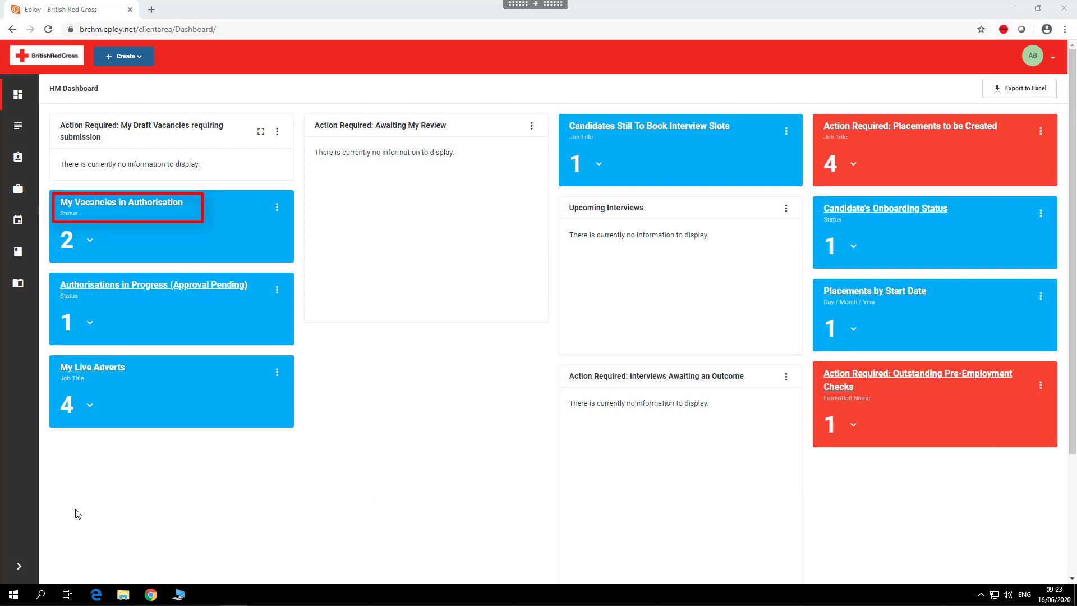
pyautogui.click(96, 207)
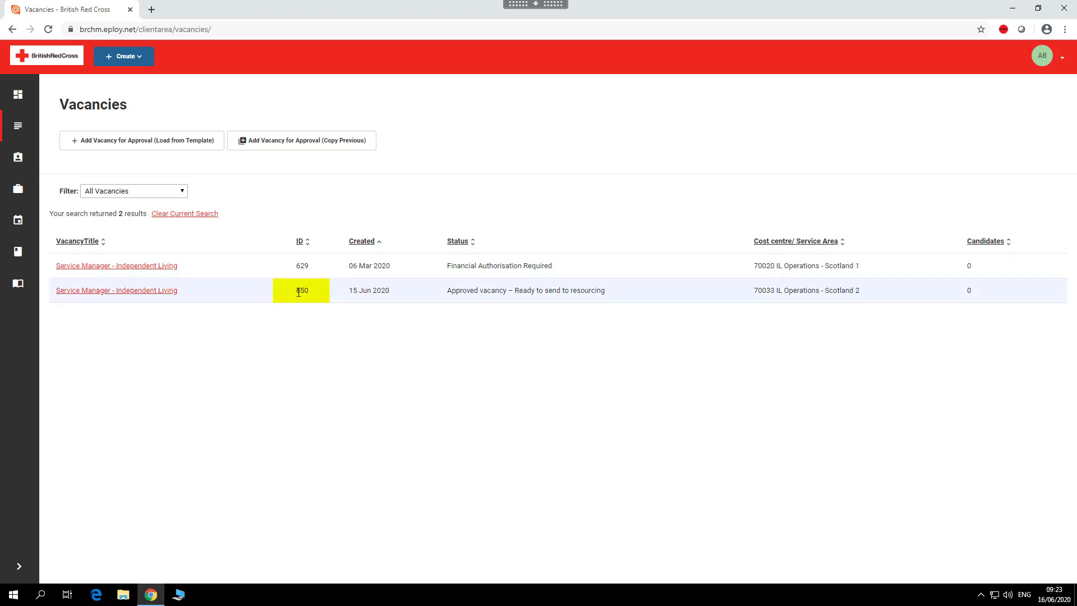
pyautogui.click(108, 293)
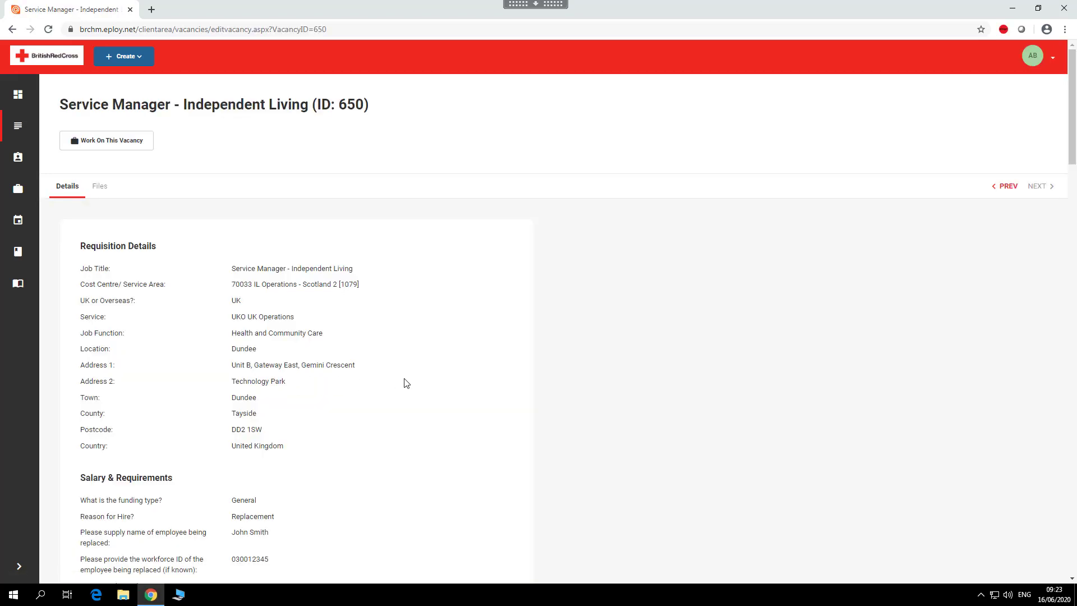
# Send the approved vacancy to resourcing without a status comment, confirm the request and return to the dashboard.
pyautogui.scroll(-2, 407, 382)
pyautogui.scroll(-10, 407, 382)
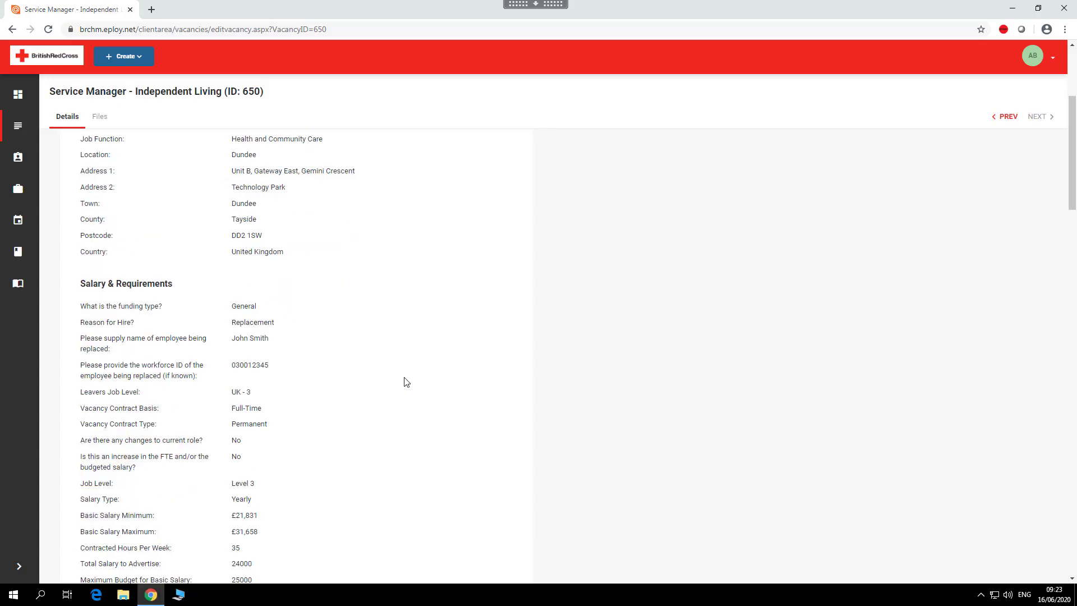
pyautogui.scroll(-10, 407, 382)
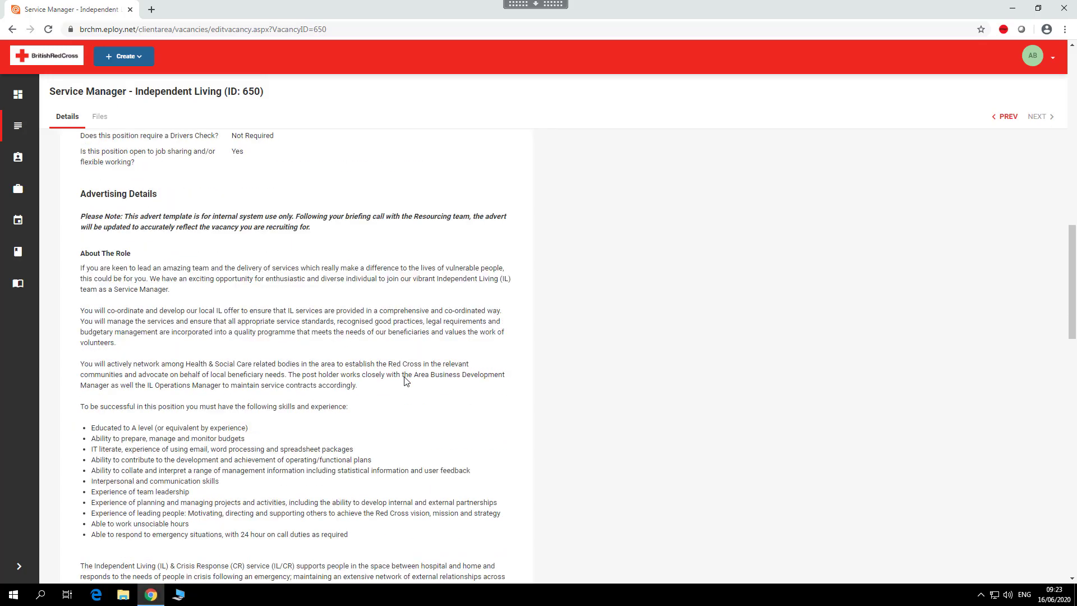
pyautogui.scroll(-9, 407, 382)
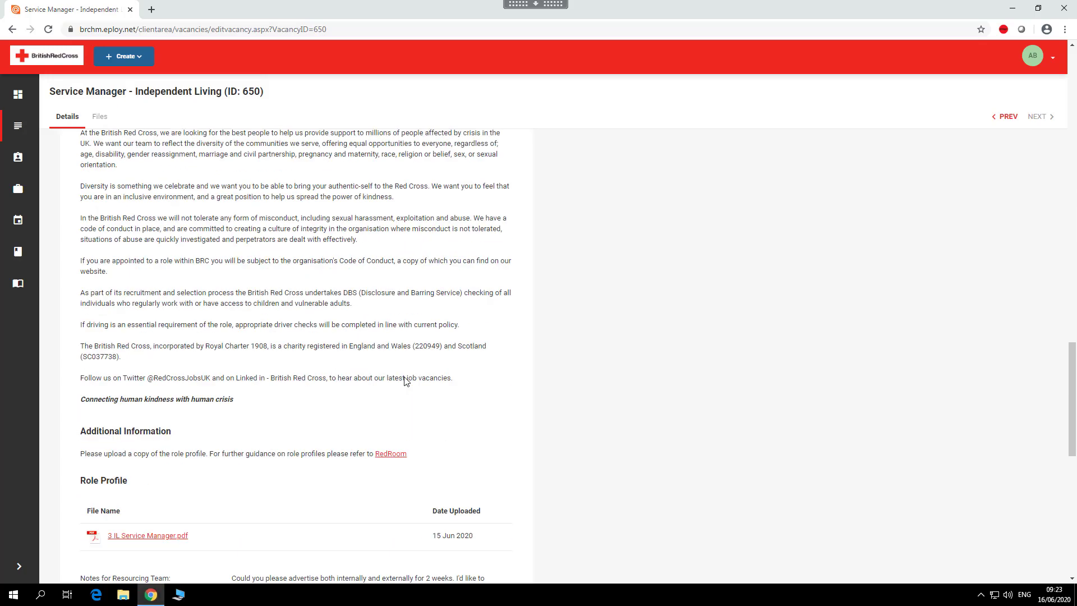
pyautogui.scroll(-4, 406, 383)
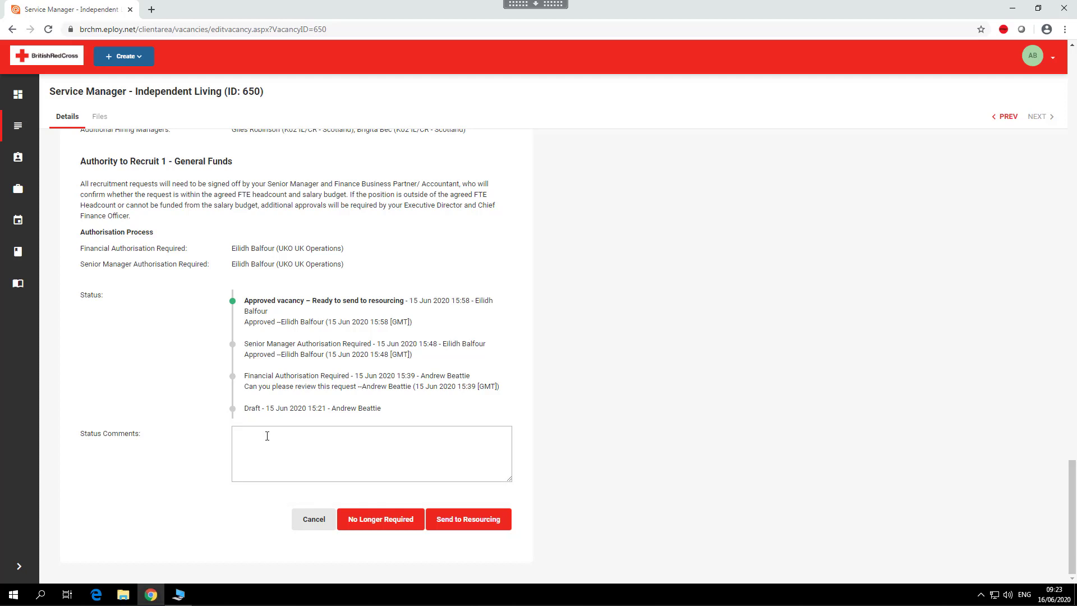
pyautogui.click(465, 527)
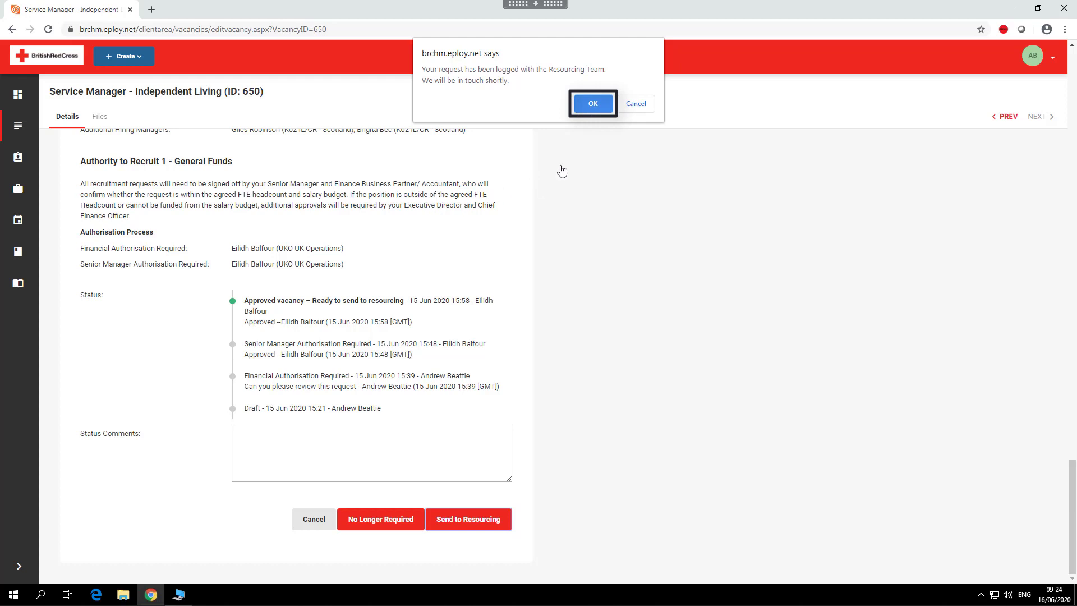
pyautogui.click(593, 105)
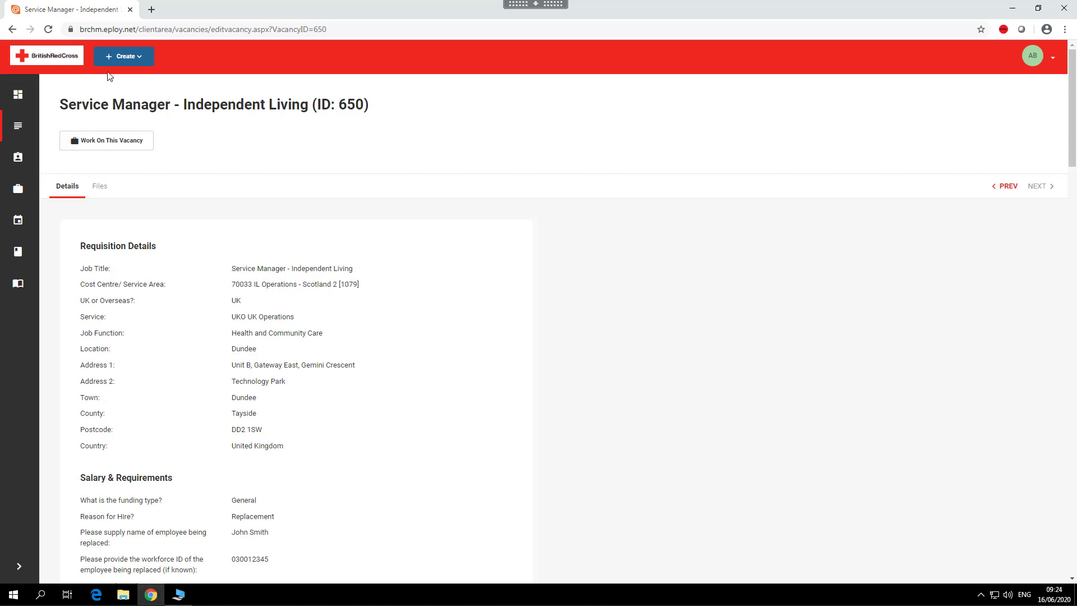
pyautogui.click(46, 58)
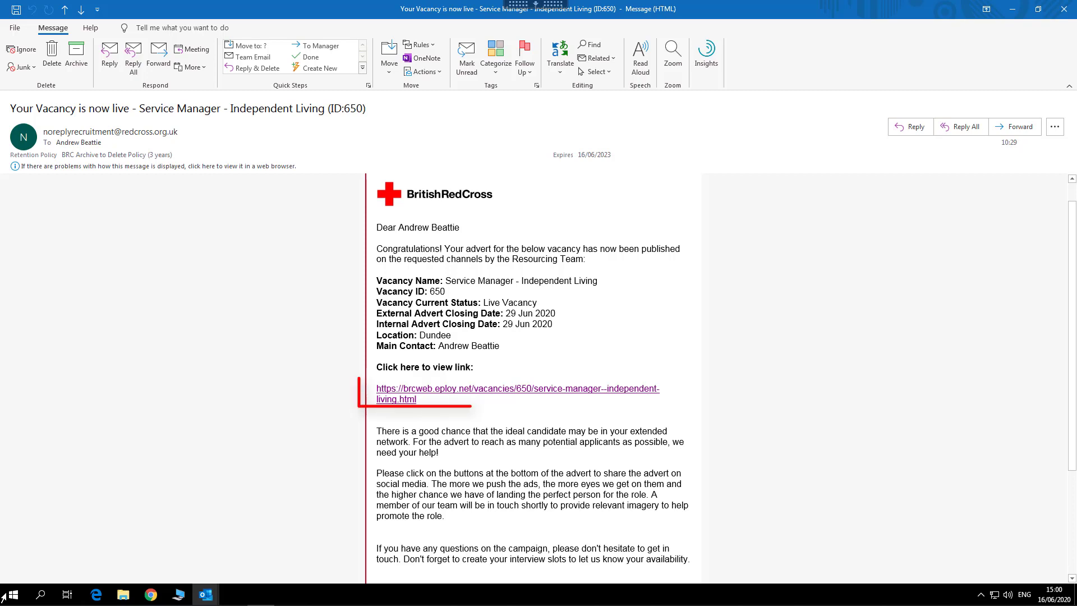
# Open the advert link in the "Your Vacancy is now live" e-mail and review the published advert's role description and required skills.
pyautogui.click(461, 392)
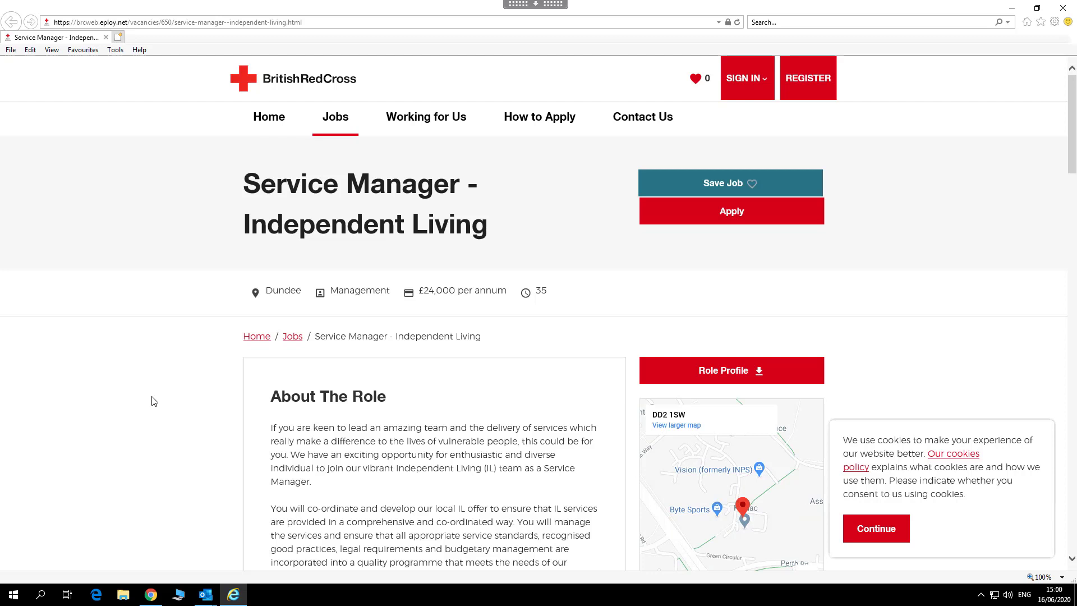
pyautogui.scroll(-1, 154, 401)
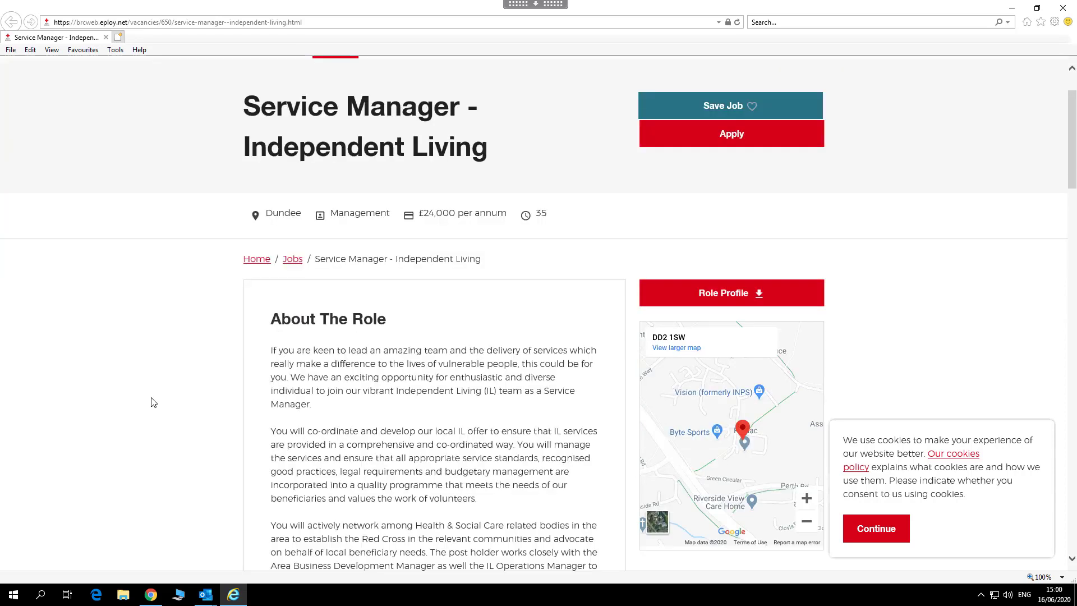
pyautogui.scroll(-1, 154, 403)
pyautogui.scroll(-5, 154, 402)
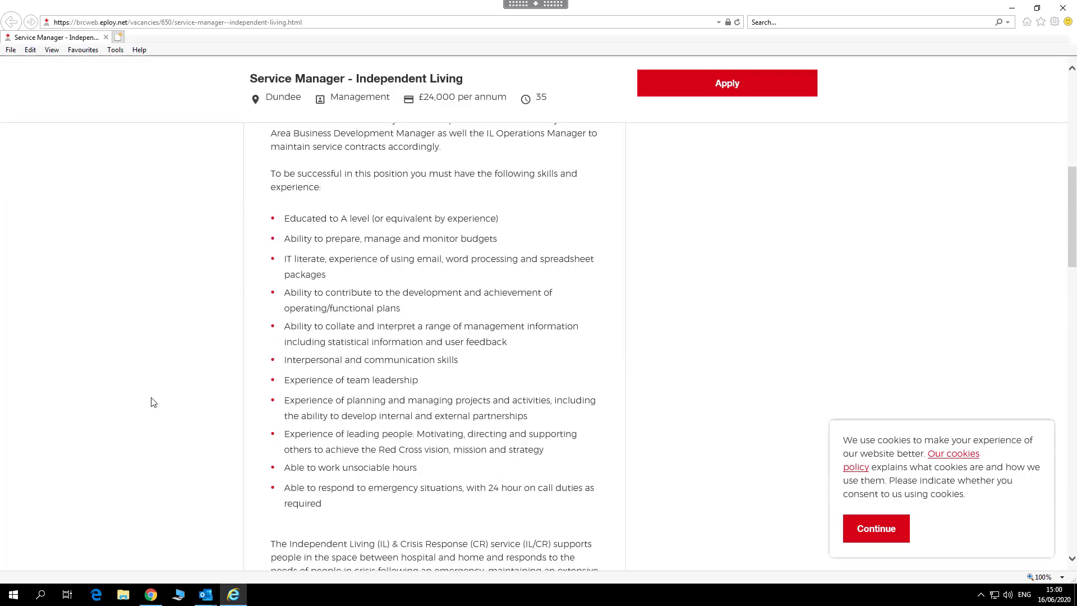
pyautogui.scroll(5, 154, 401)
pyautogui.scroll(2, 154, 401)
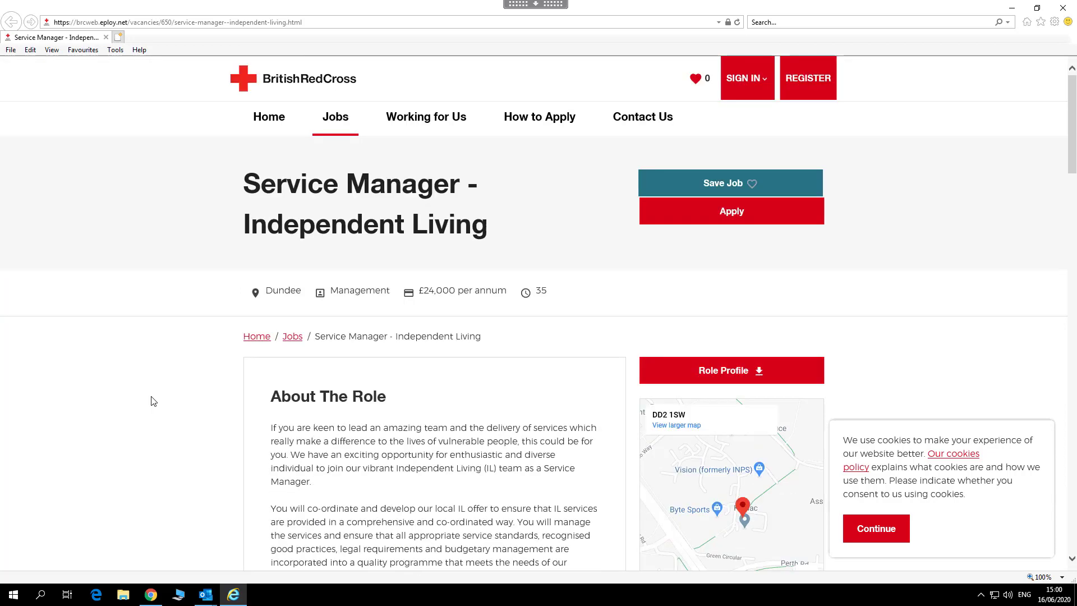